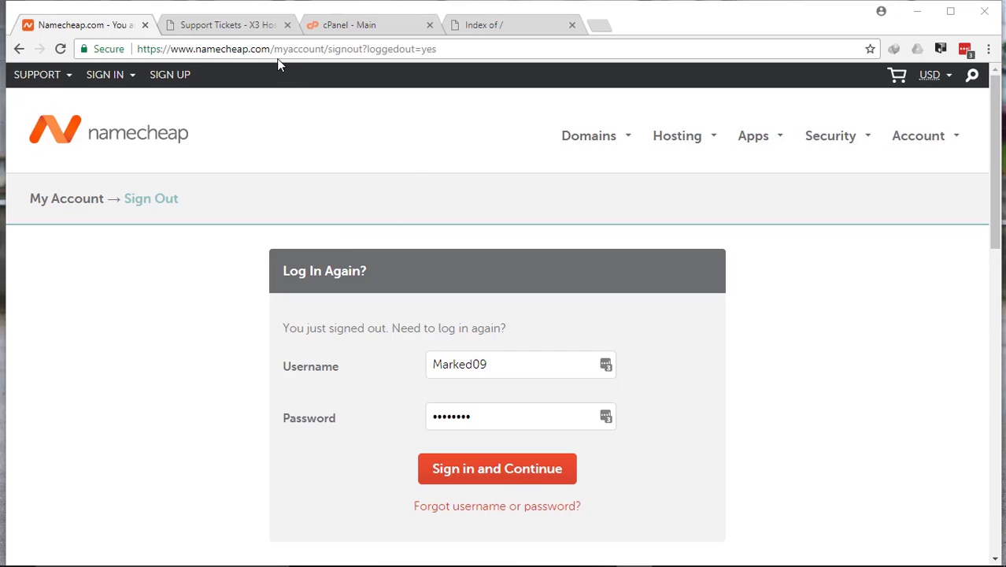
Sign in to the Namecheap account with the login details already filled in.
left_click_drag(273, 49, 125, 49)
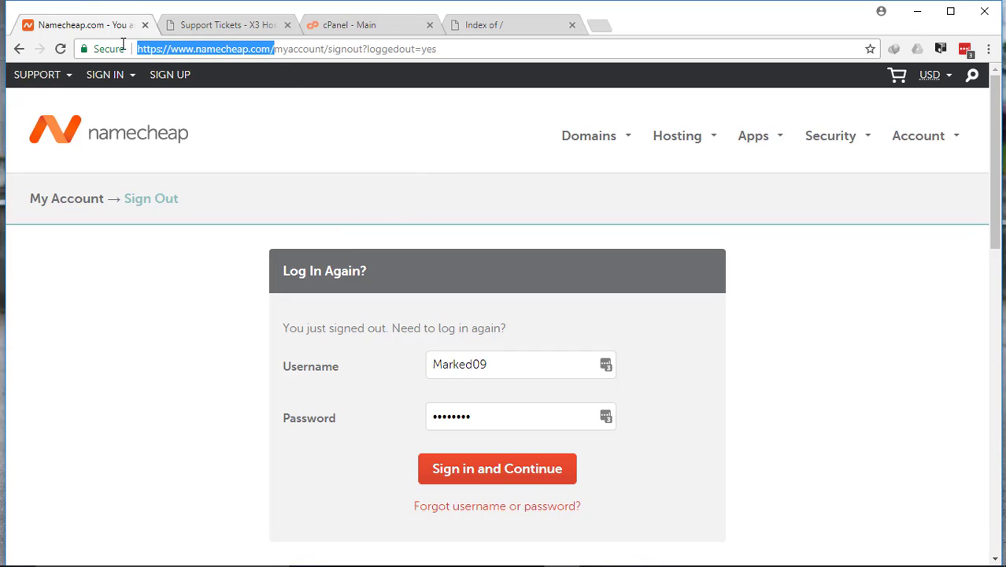
left_click(352, 137)
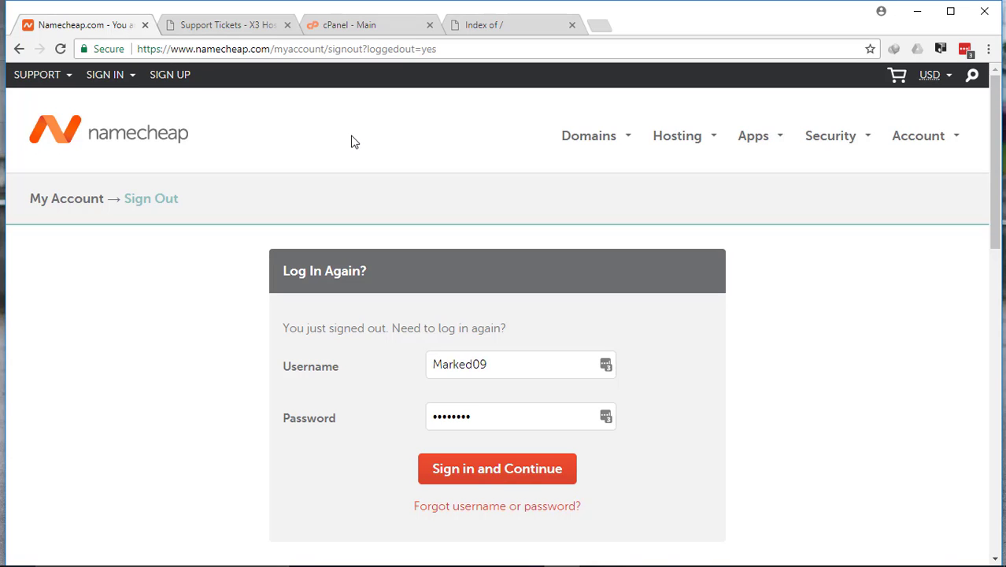
left_click(499, 471)
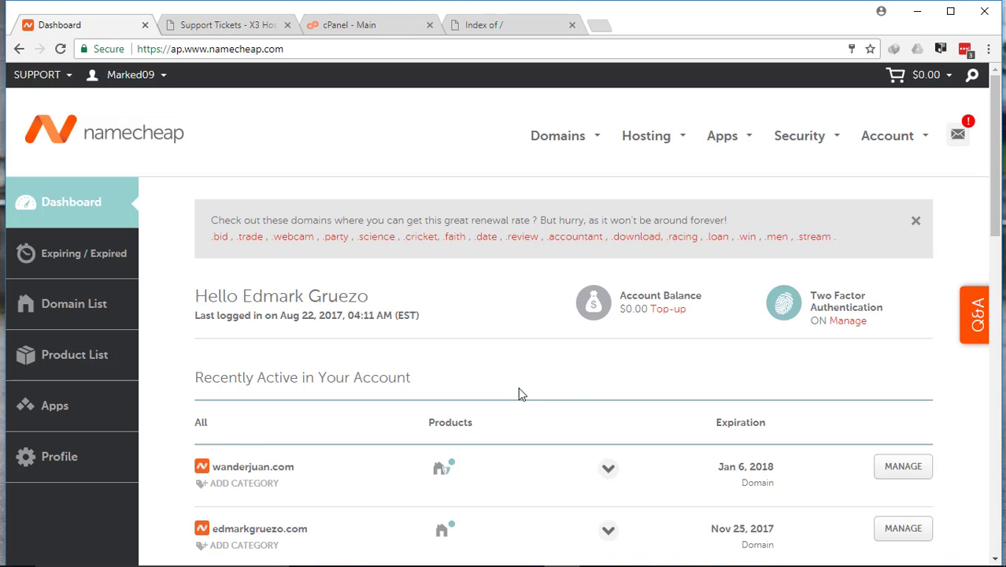
Open the management page for wanderjuan.com from the recently active domains.
scroll(519, 393, "down", 2)
scroll(595, 327, "up", 1)
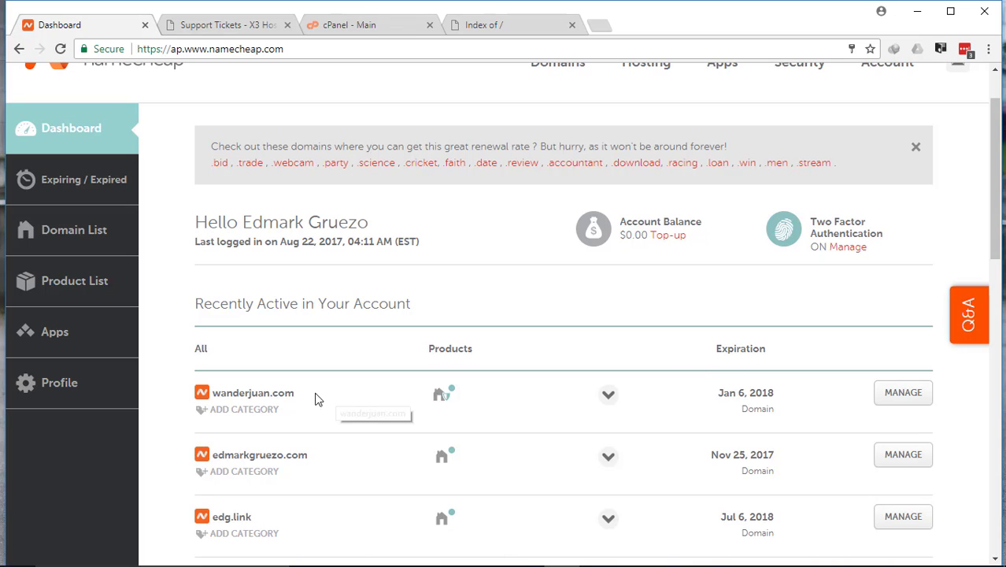
mouse_move(299, 402)
left_mouse_down()
mouse_move(215, 394)
mouse_move(288, 394)
left_mouse_up()
left_click(215, 394)
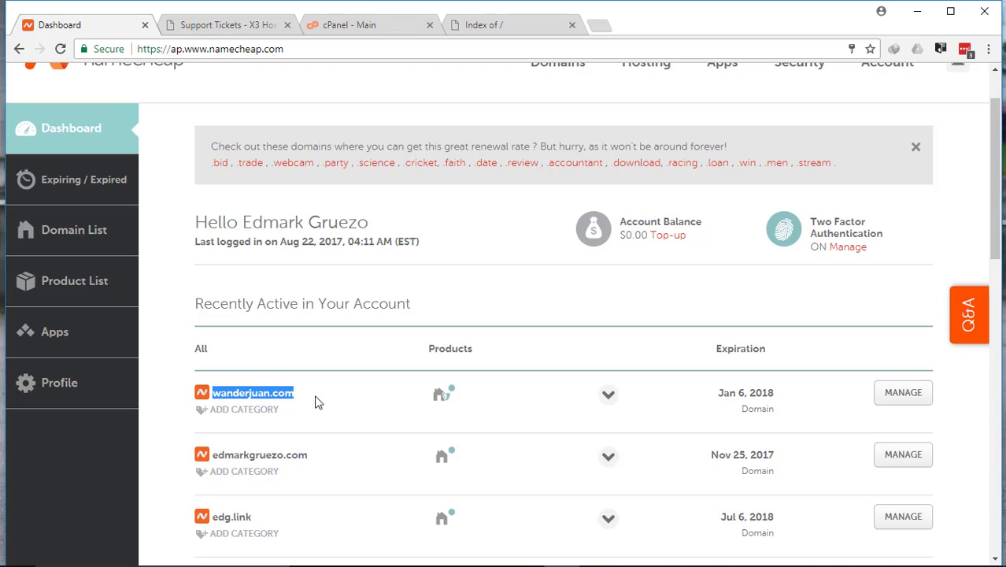
left_click(912, 400)
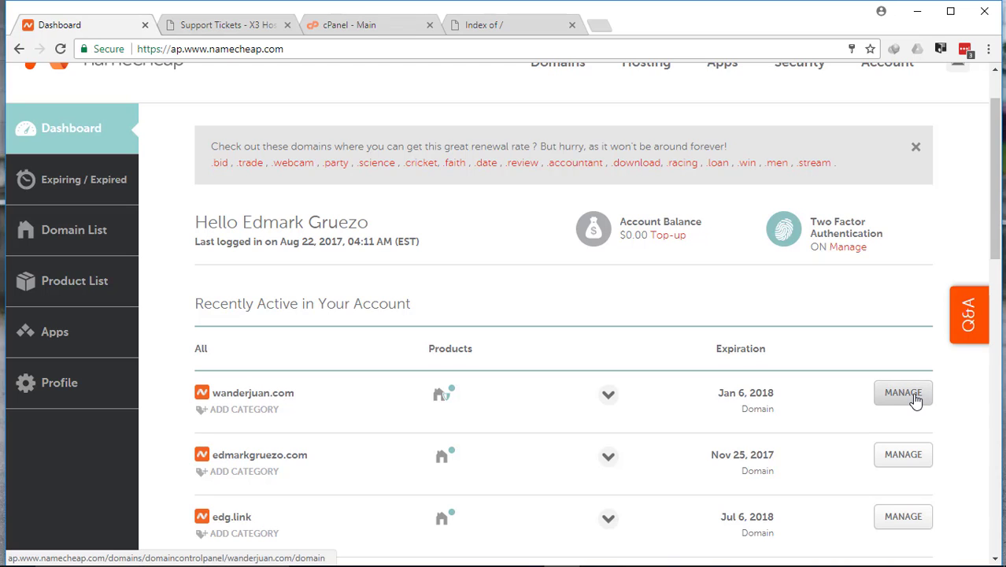
left_click(915, 400)
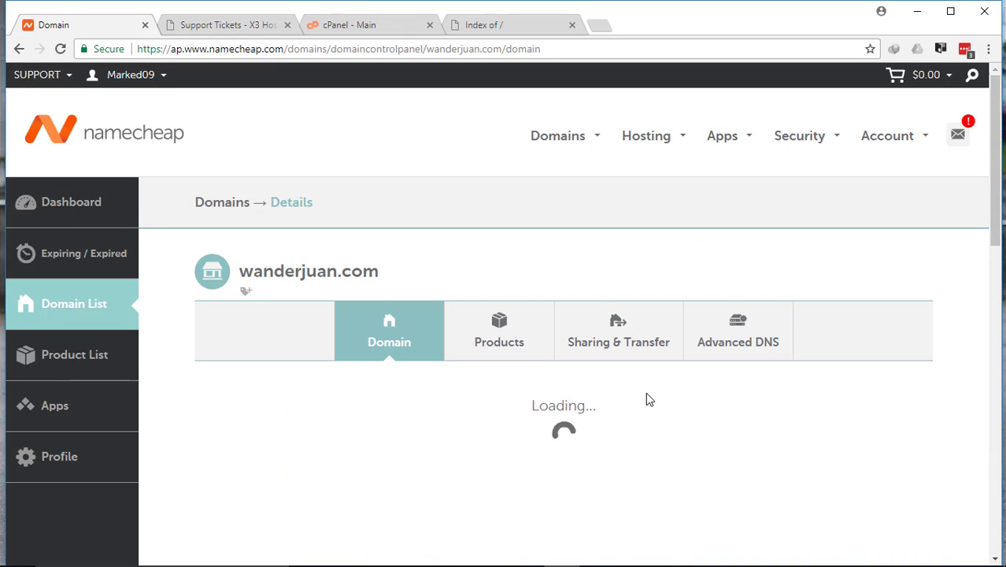
Examine the Custom DNS nameserver entries in the domain details of wanderjuan.com.
scroll(543, 277, "down", 1)
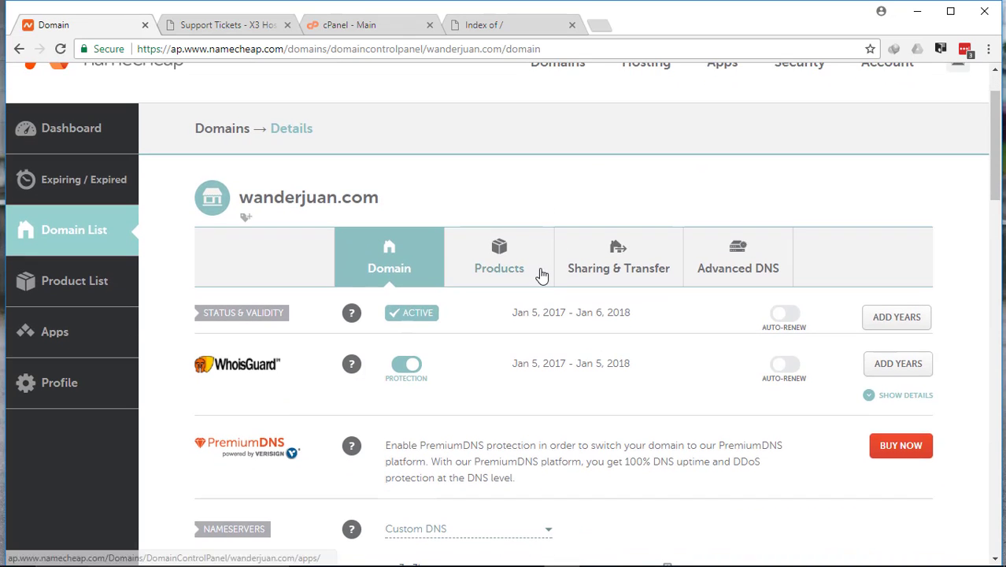
scroll(535, 268, "down", 2)
scroll(535, 264, "down", 1)
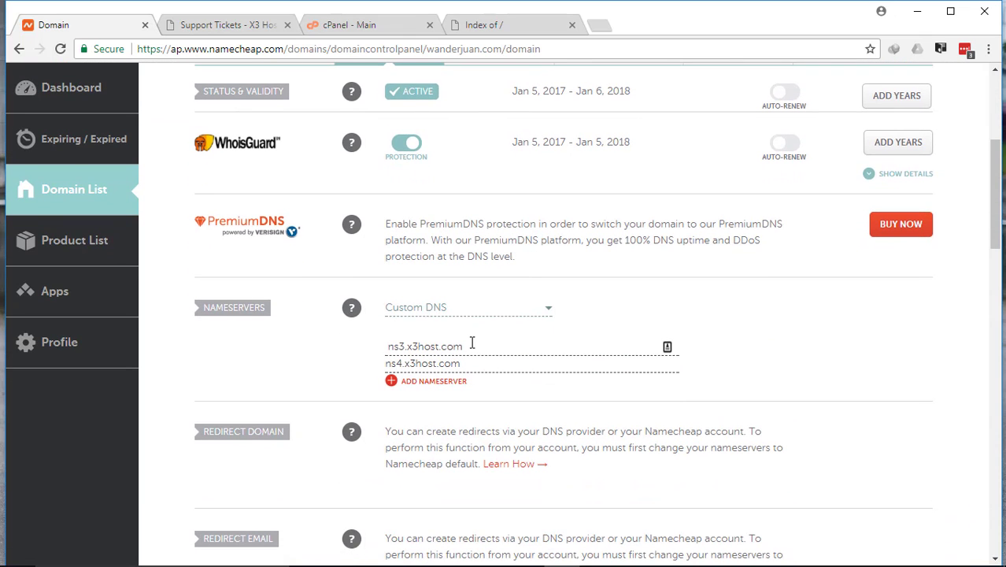
left_click_drag(473, 345, 387, 346)
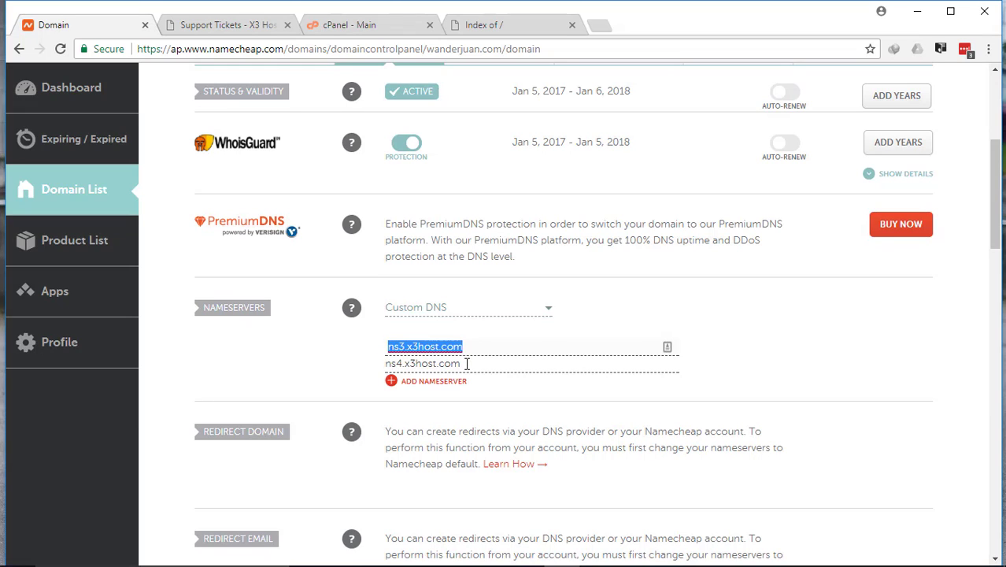
left_click_drag(463, 364, 388, 364)
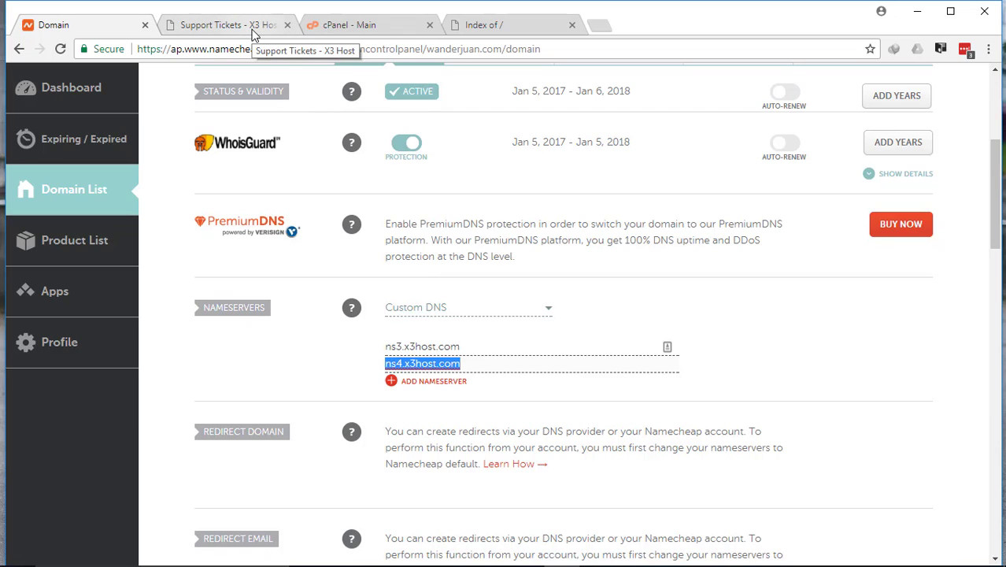
left_click(549, 385)
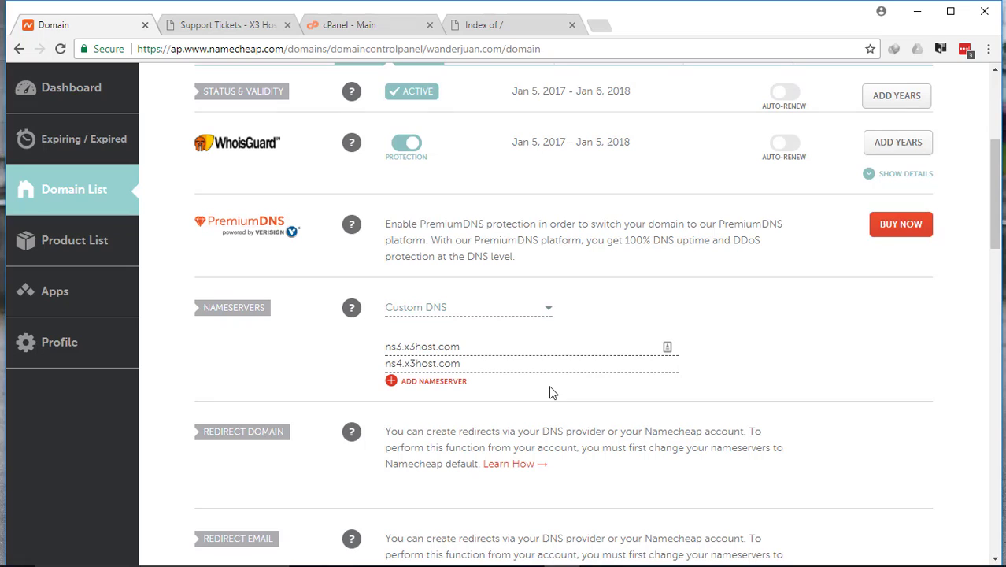
left_click_drag(548, 348, 383, 347)
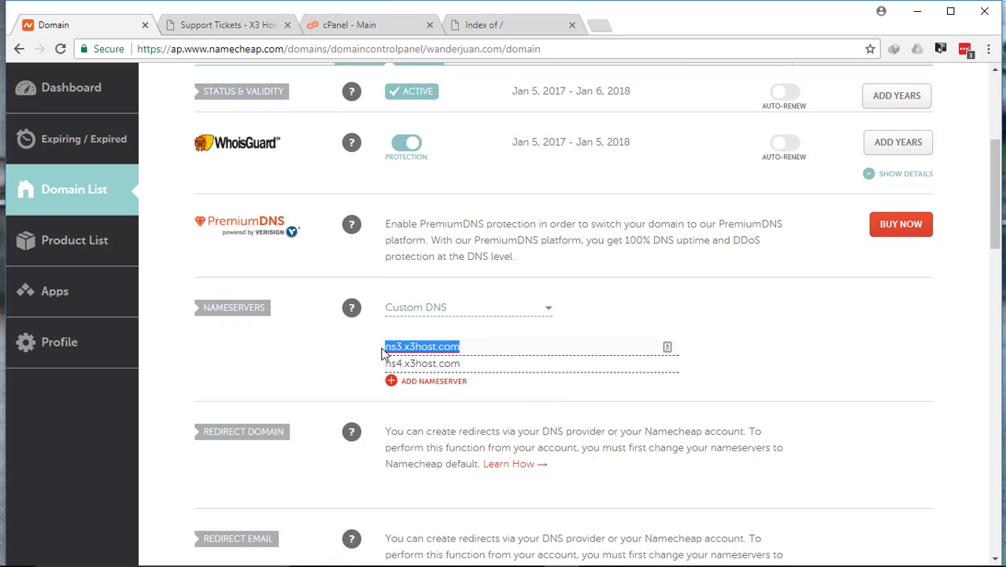
left_click(570, 379)
left_click_drag(486, 346, 382, 368)
left_click(398, 346)
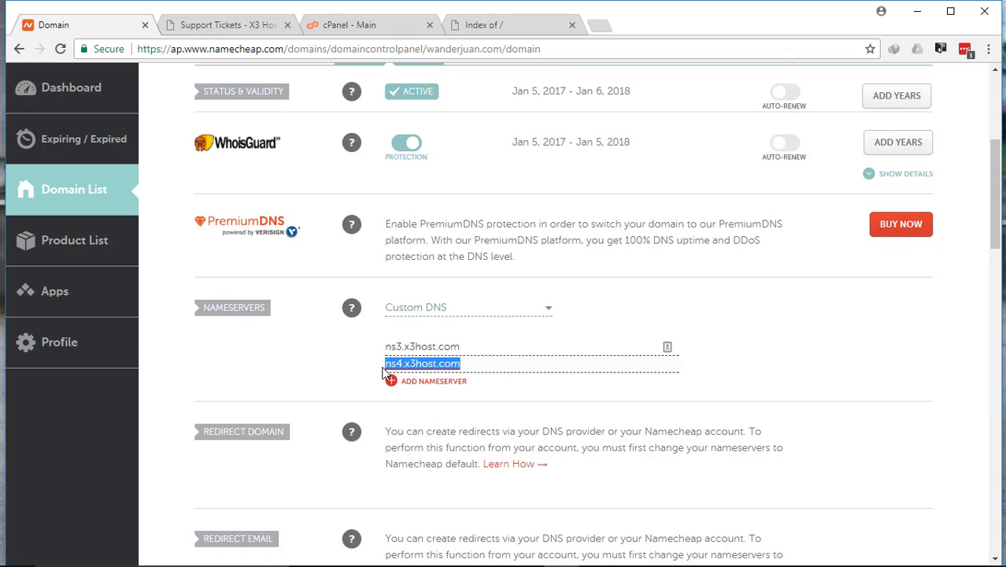
Retype the end of the second nameserver so it reads ns4.x3host.com, and submit the Custom DNS nameservers.
left_click(494, 363)
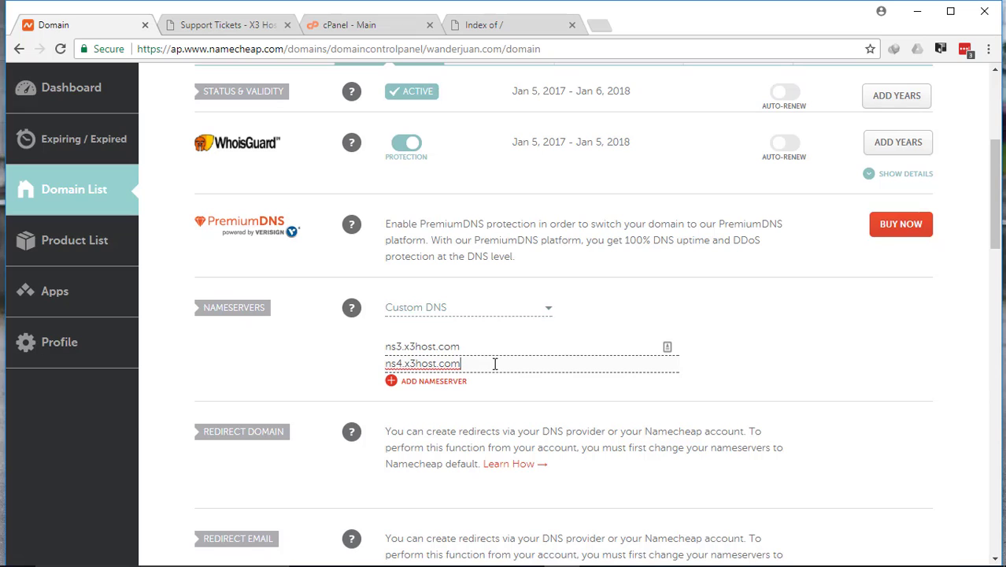
key("BackSpace")
type("m")
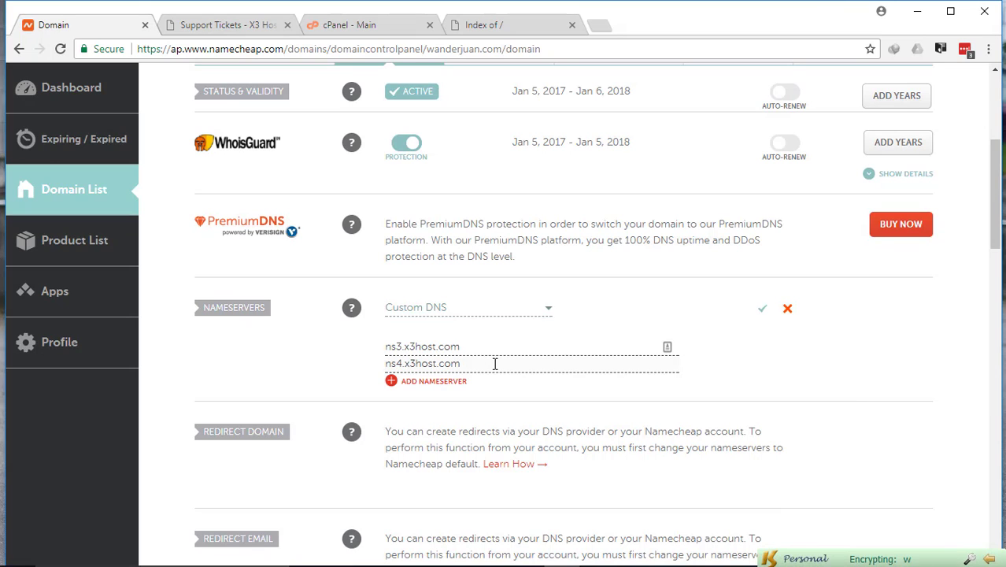
left_click(763, 311)
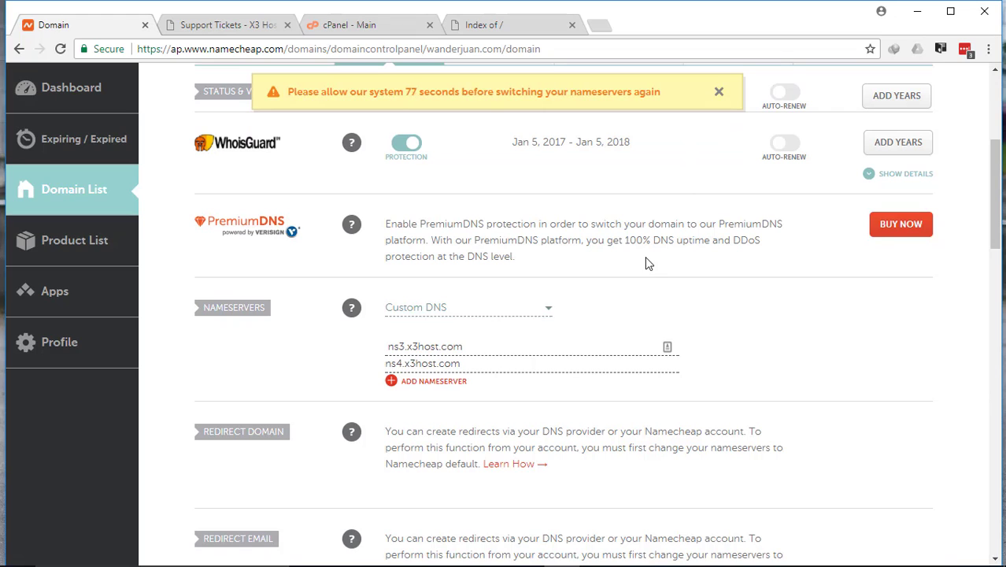
left_click_drag(574, 260, 392, 222)
left_click(526, 261)
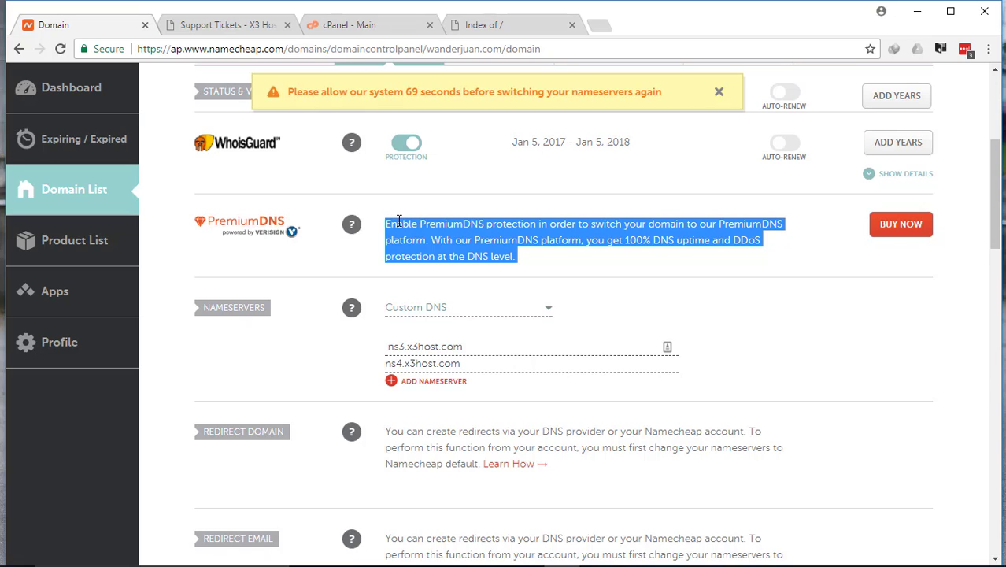
left_click(400, 221)
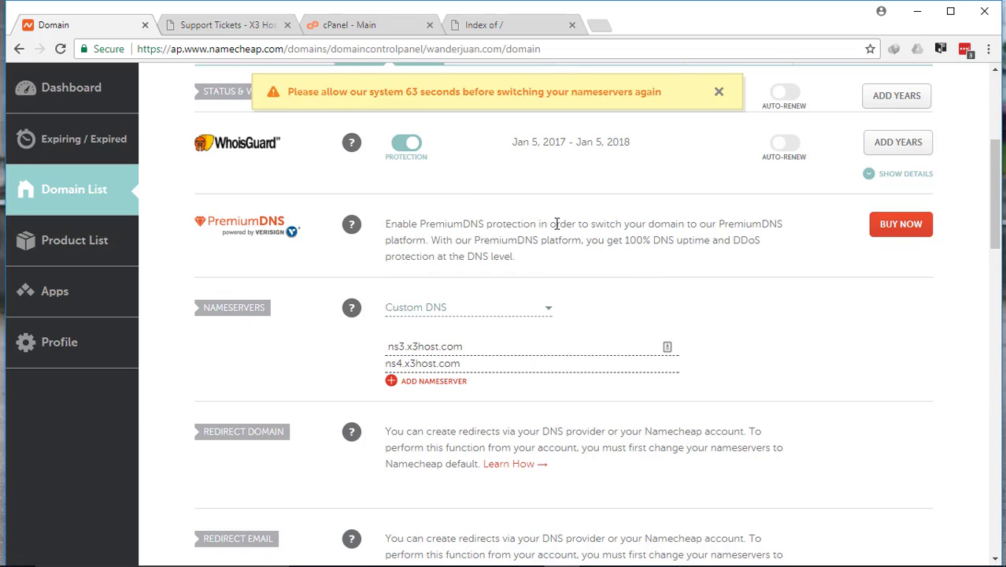
Switch to the hosting account's cPanel and open Addon Domains.
left_click(363, 29)
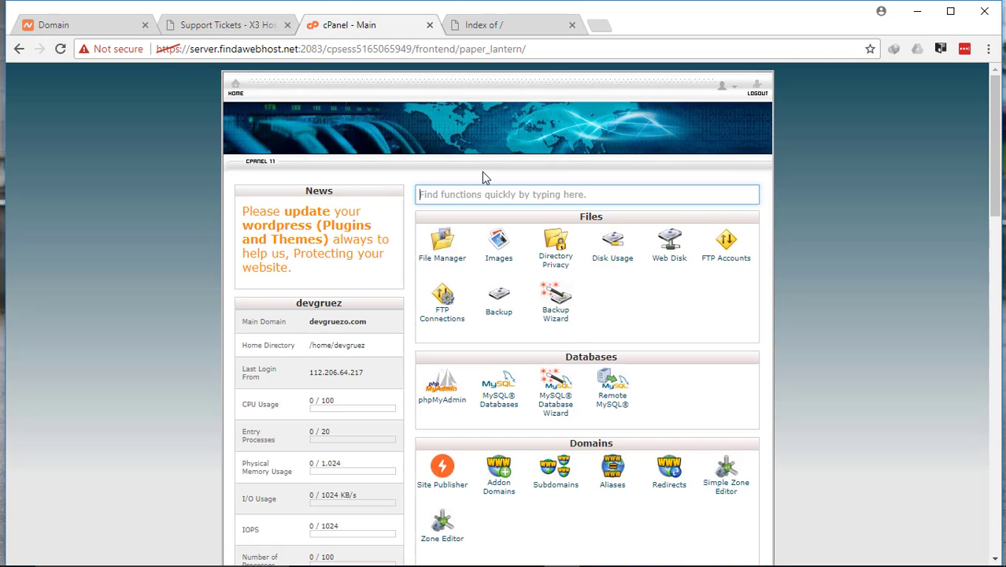
scroll(484, 178, "down", 3)
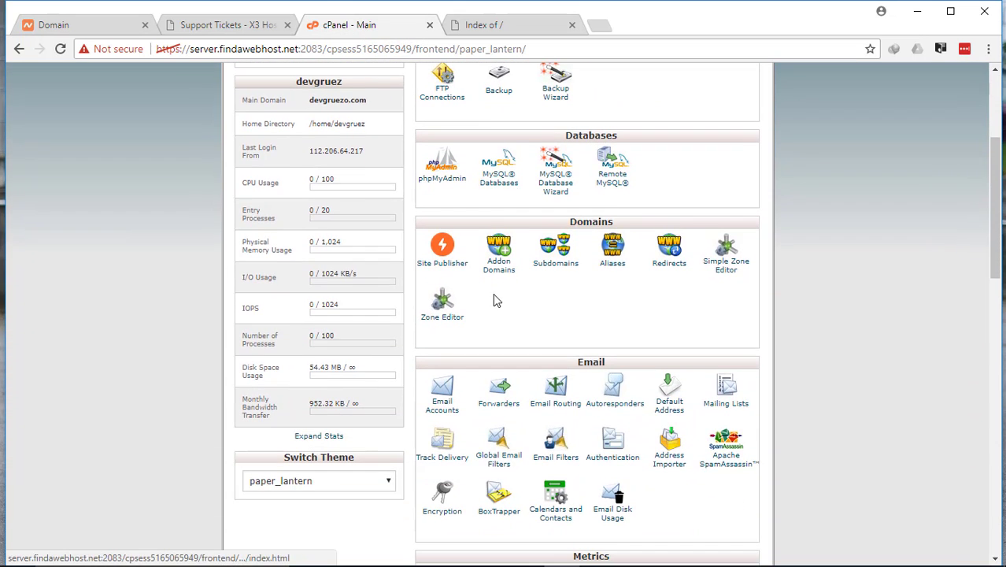
scroll(499, 274, "up", 3)
scroll(500, 270, "down", 4)
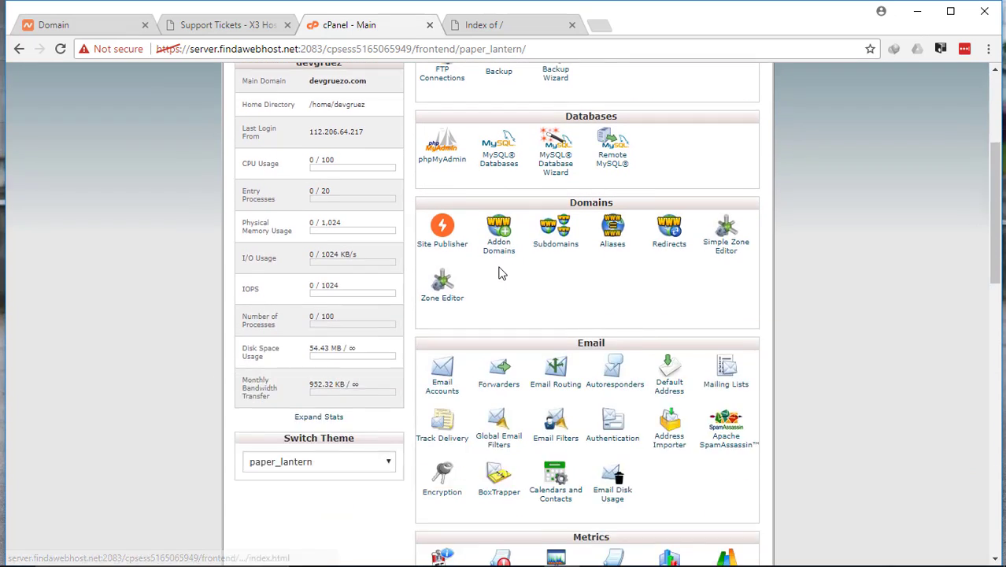
scroll(622, 250, "up", 1)
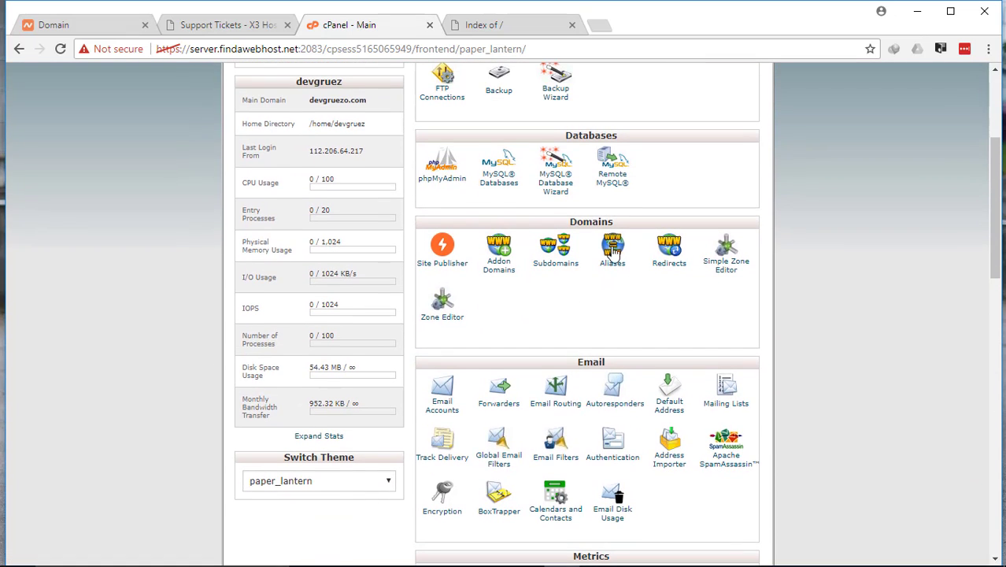
left_click(501, 276)
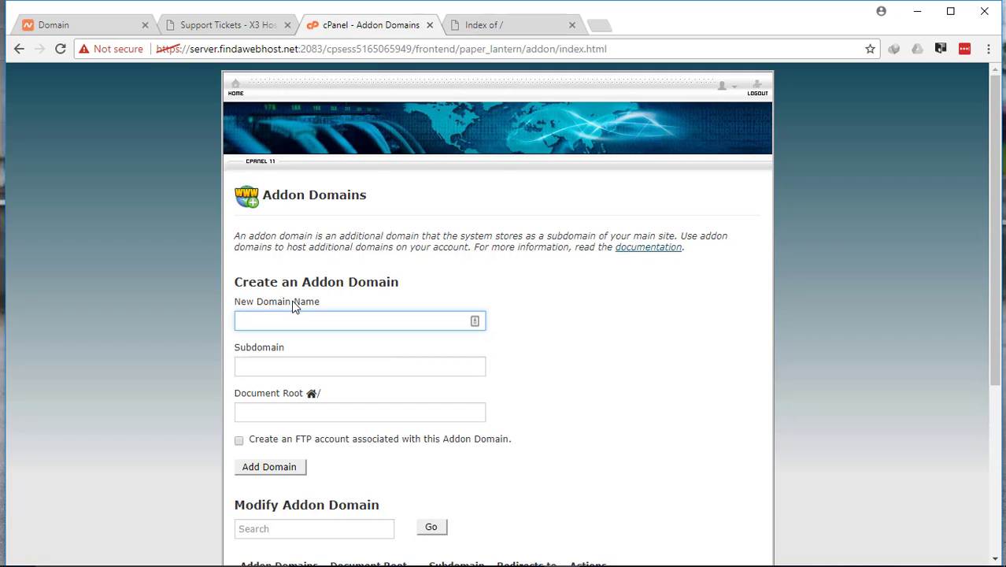
Enter wanderjuan.com as the new addon domain name, with wanderjuan as subdomain and wanderjuan.com as document root.
type("w")
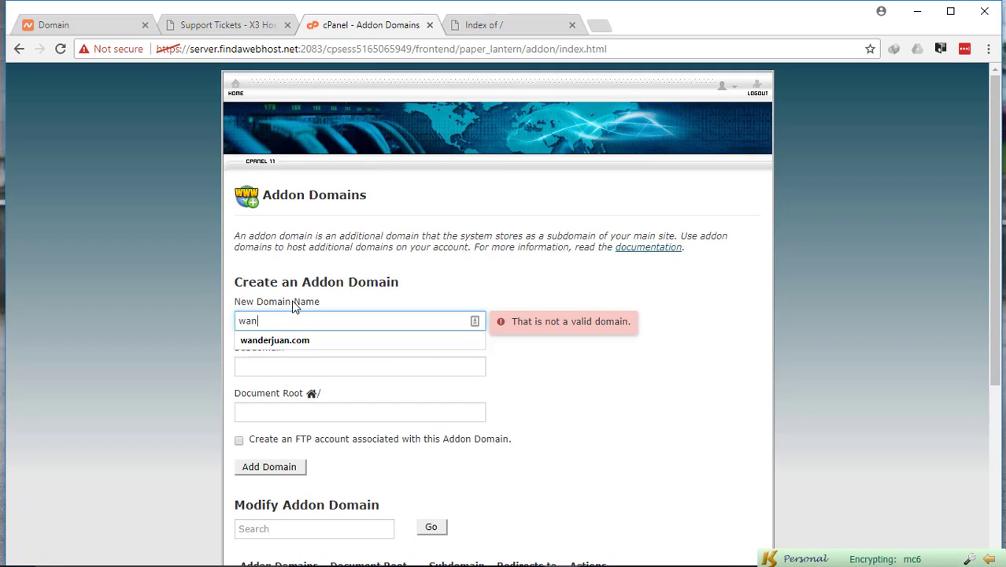
type("an")
key("Down")
key("Return")
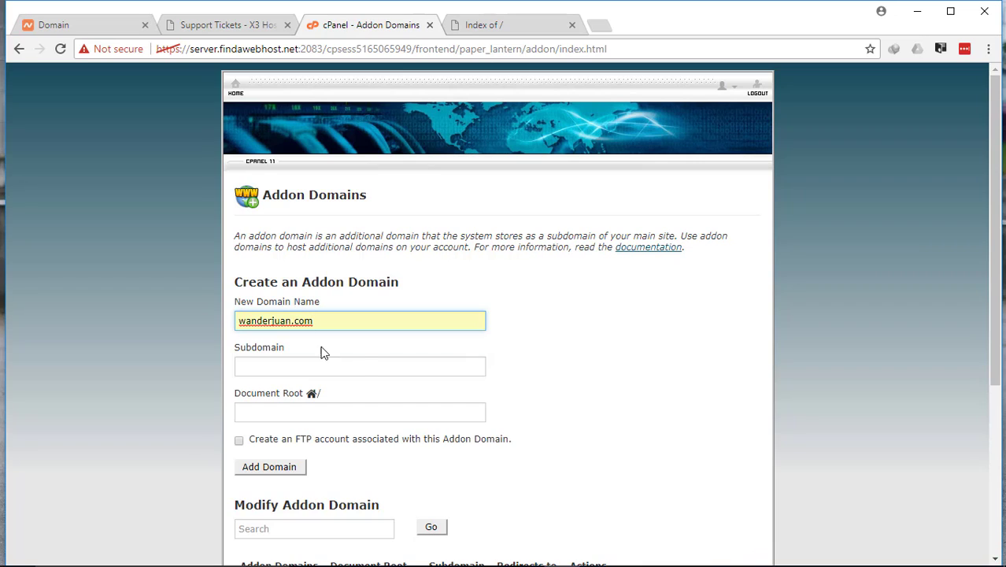
left_click(363, 360)
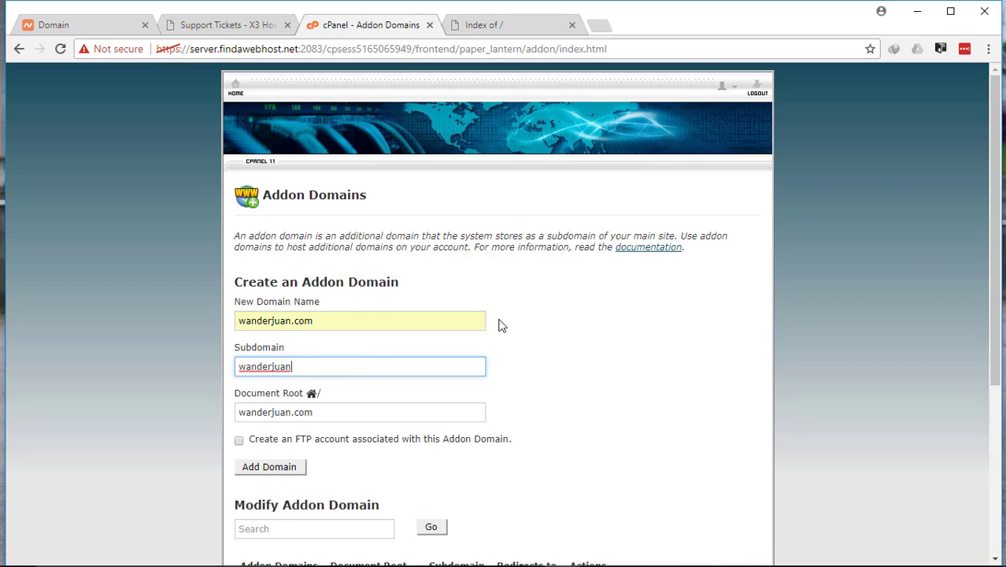
Review the new addon domain name and the wanderjuan.com entry in the list of existing addon domains.
left_click_drag(353, 317, 180, 321)
left_click(167, 313)
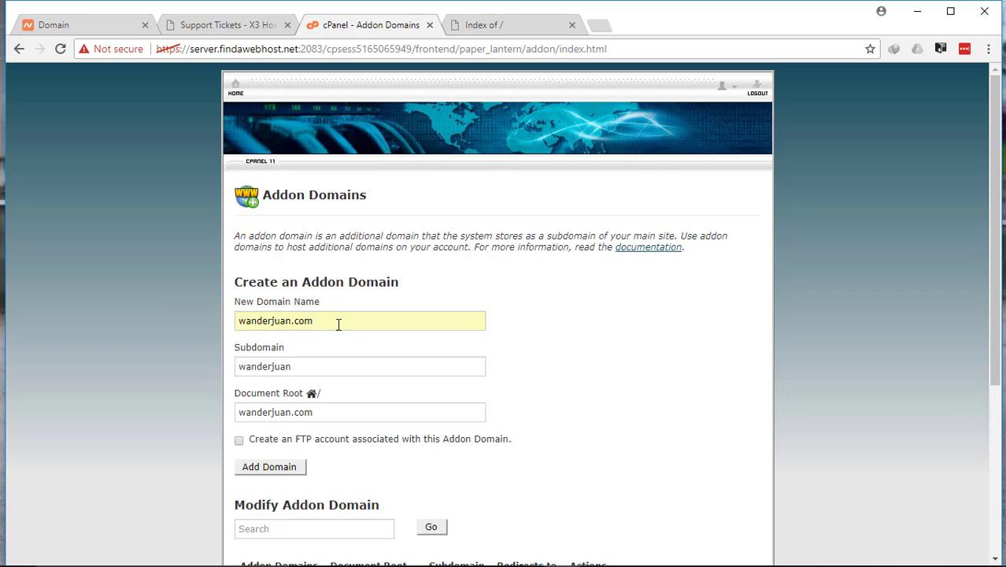
left_click_drag(352, 324, 195, 316)
left_click(179, 321)
scroll(200, 328, "down", 2)
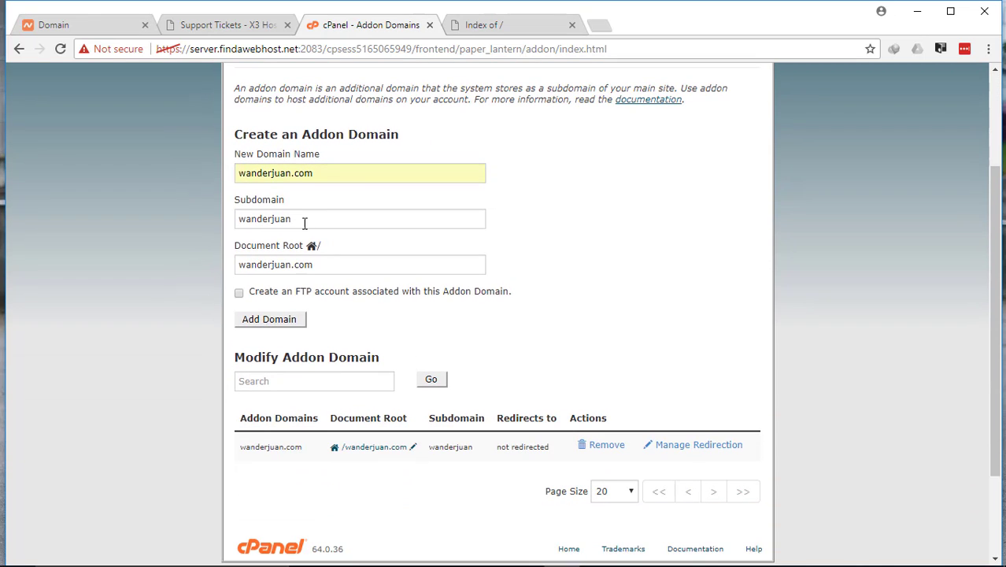
scroll(248, 217, "down", 3)
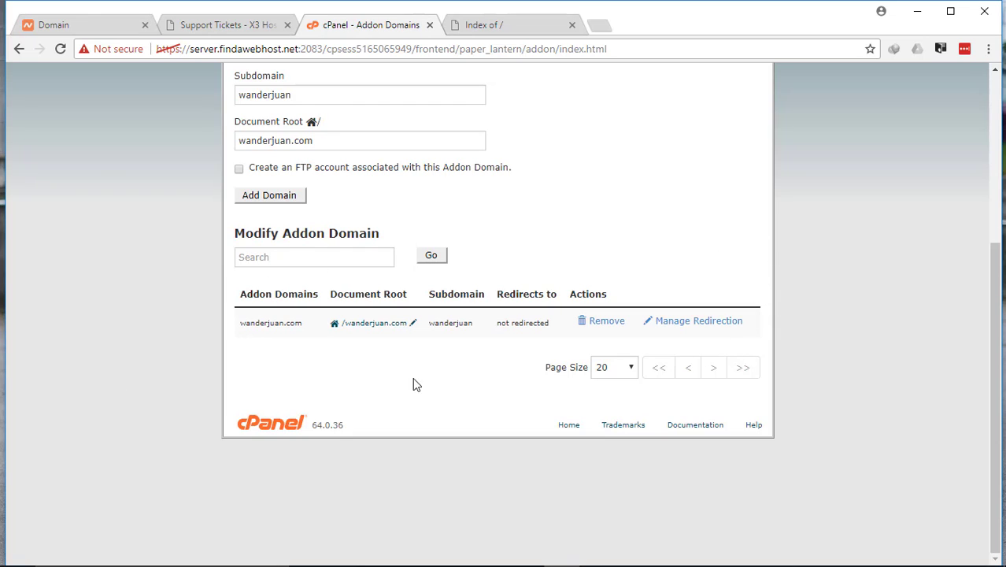
left_click_drag(240, 329, 336, 330)
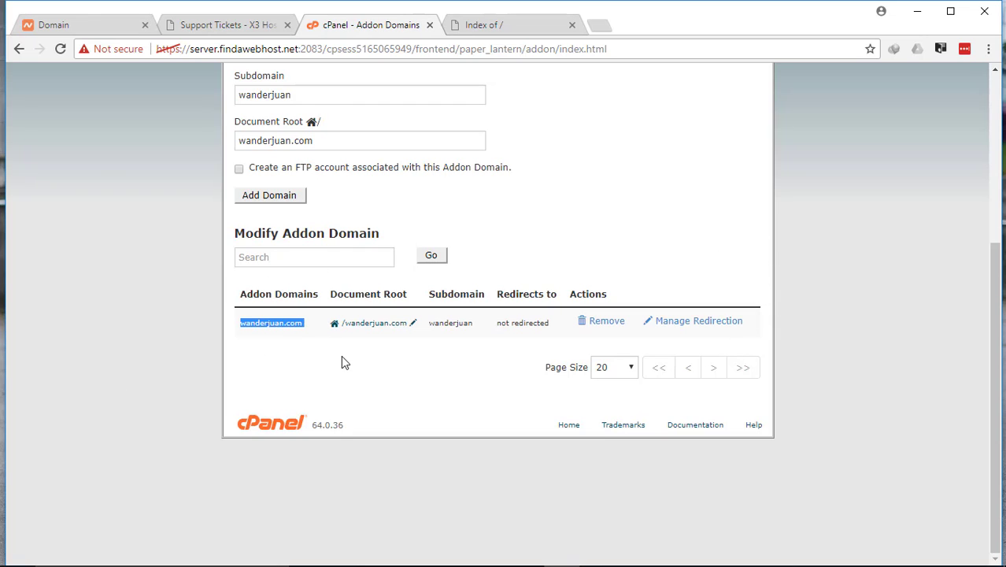
left_click(343, 358)
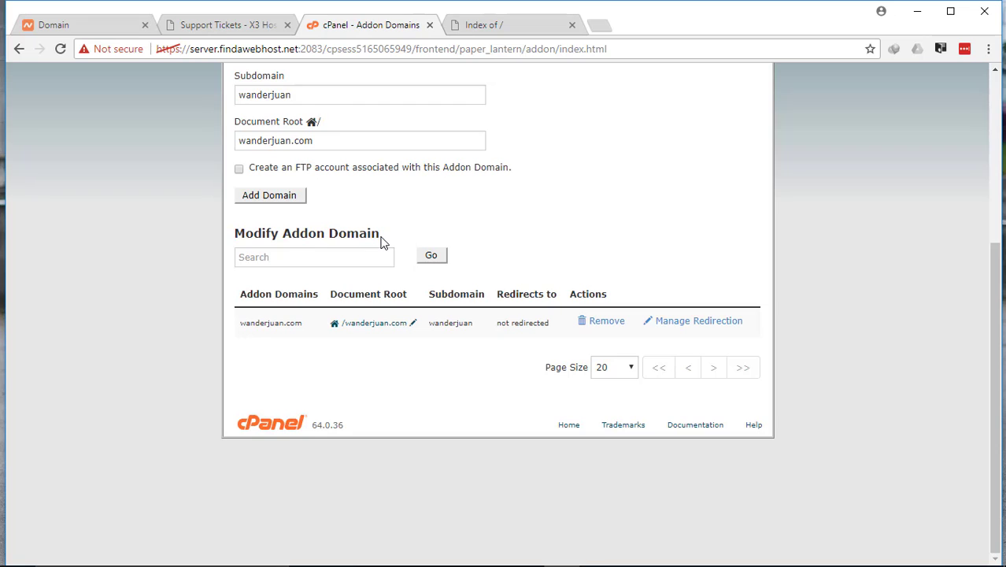
Reload the wanderjuan.com website to check that the domain reaches the hosting account.
left_click(481, 30)
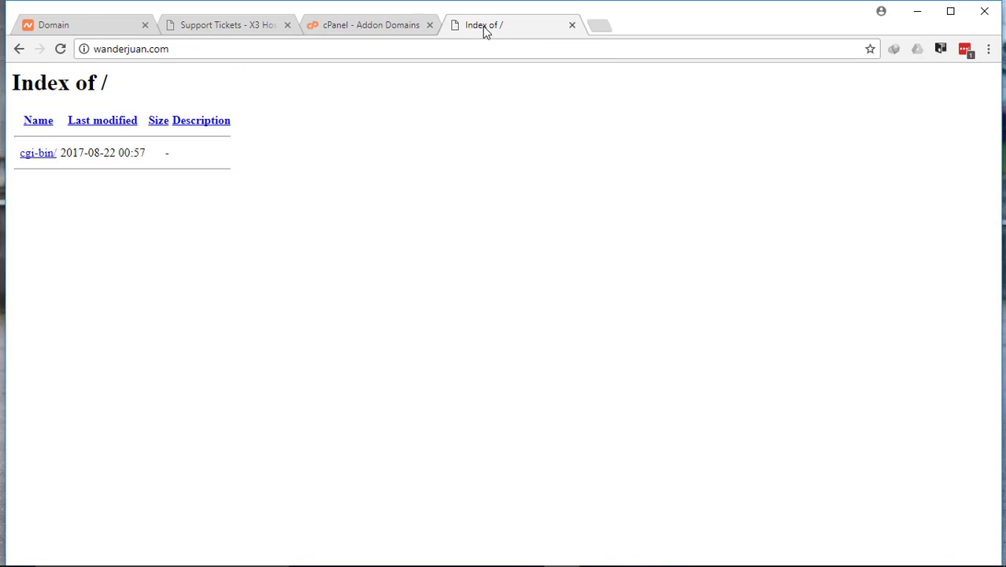
left_click(60, 50)
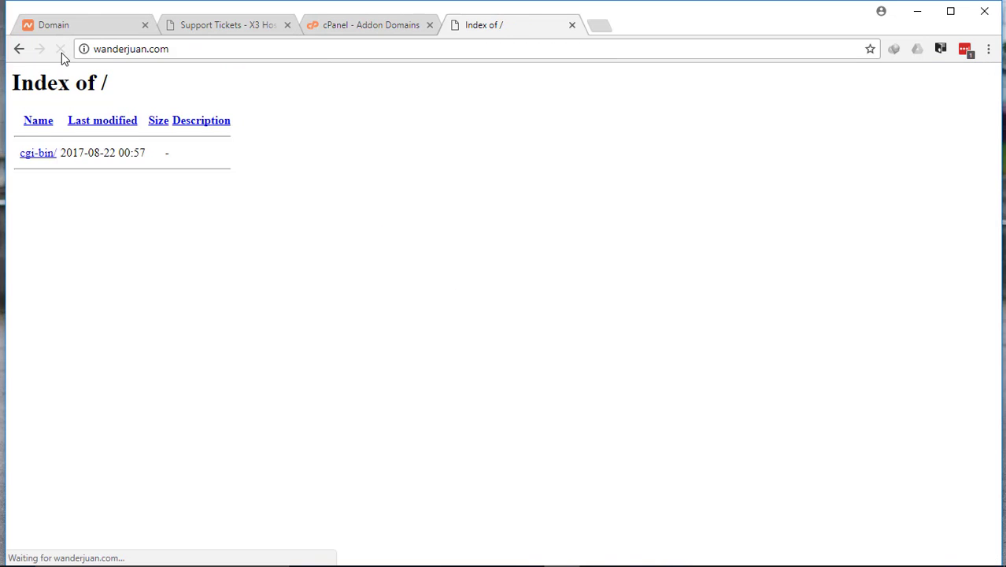
left_click(209, 51)
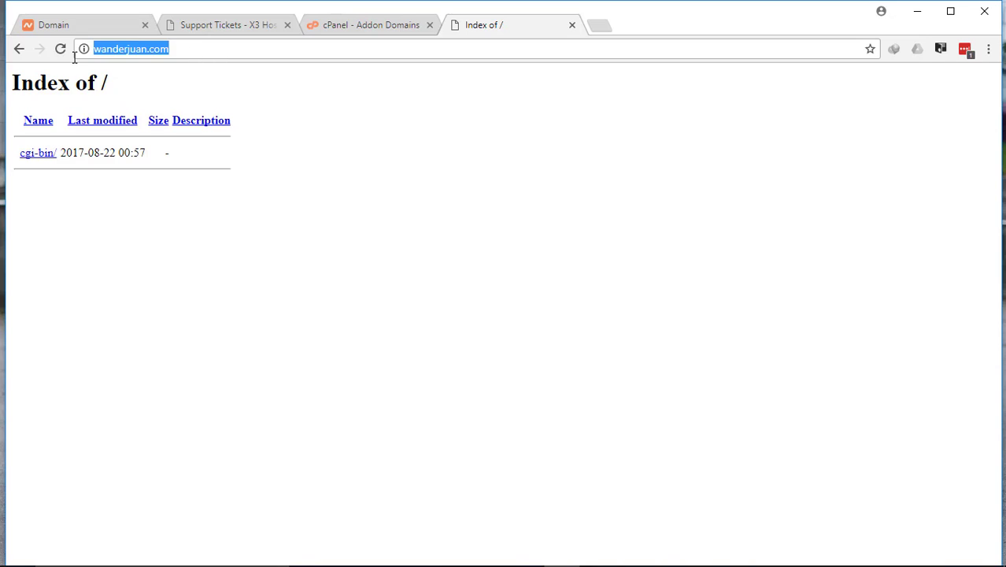
left_click(486, 183)
left_click_drag(137, 181, 280, 218)
left_click(14, 84)
left_click(292, 224)
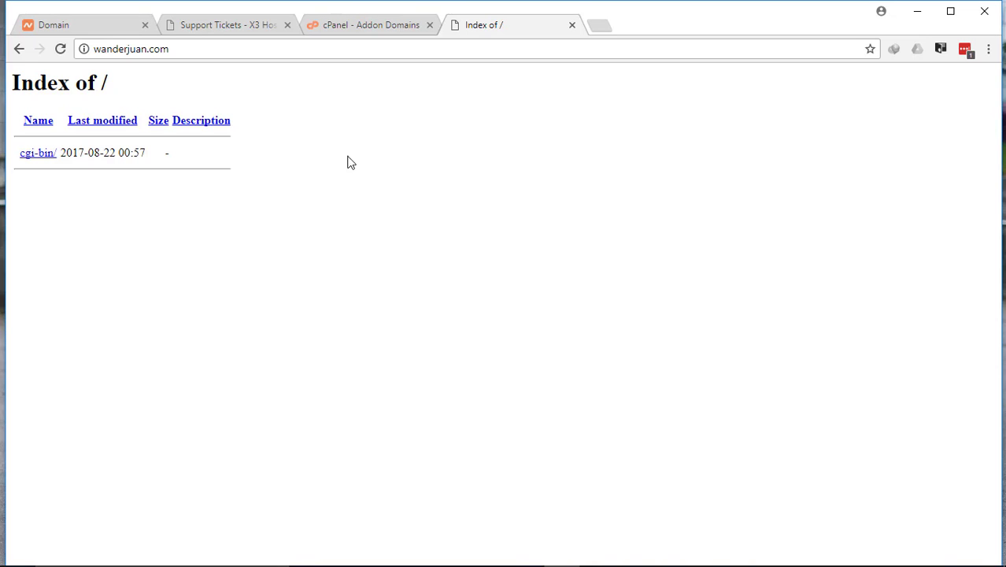
left_click_drag(317, 193, 2, 66)
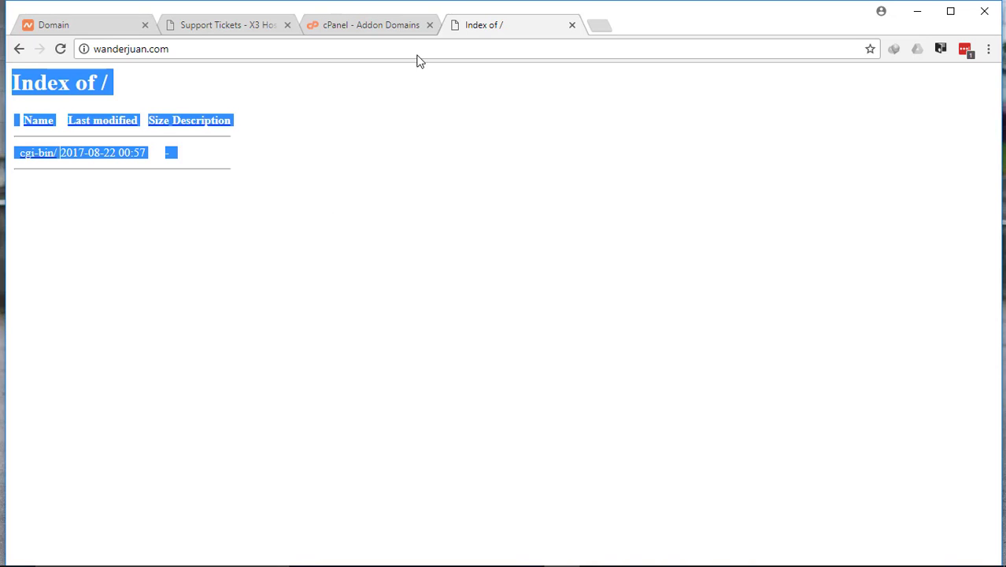
Return to the cPanel home page from Addon Domains and open WordPress in the Softaculous Apps Installer.
left_click(382, 26)
scroll(365, 257, "up", 3)
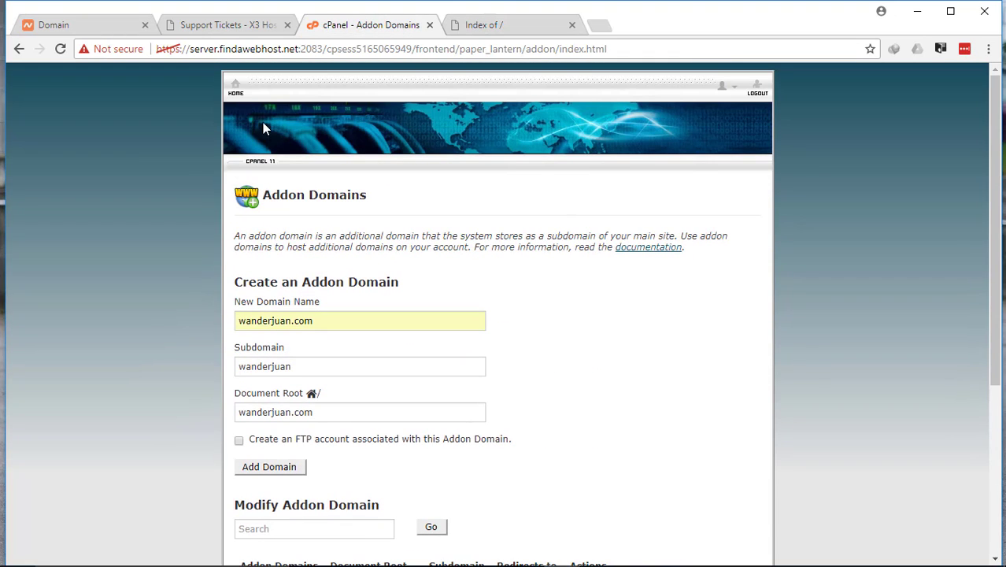
left_click(235, 89)
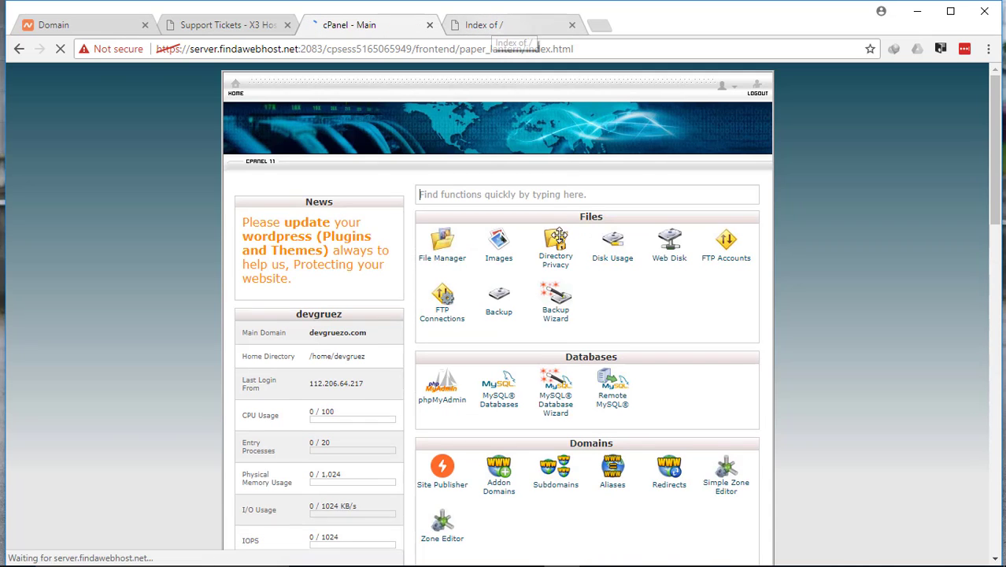
scroll(573, 315, "down", 5)
scroll(573, 315, "down", 1)
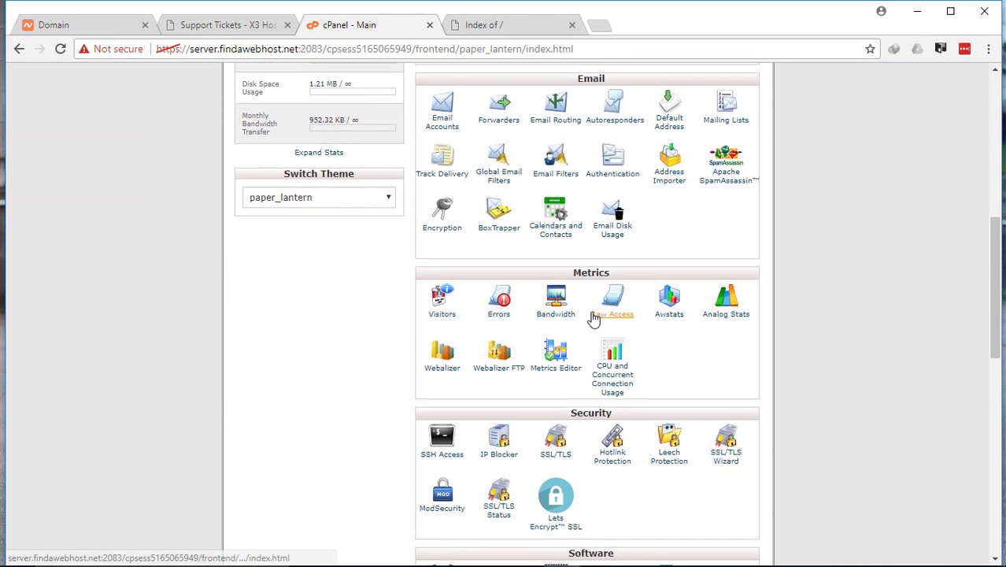
scroll(590, 315, "down", 4)
scroll(590, 318, "down", 5)
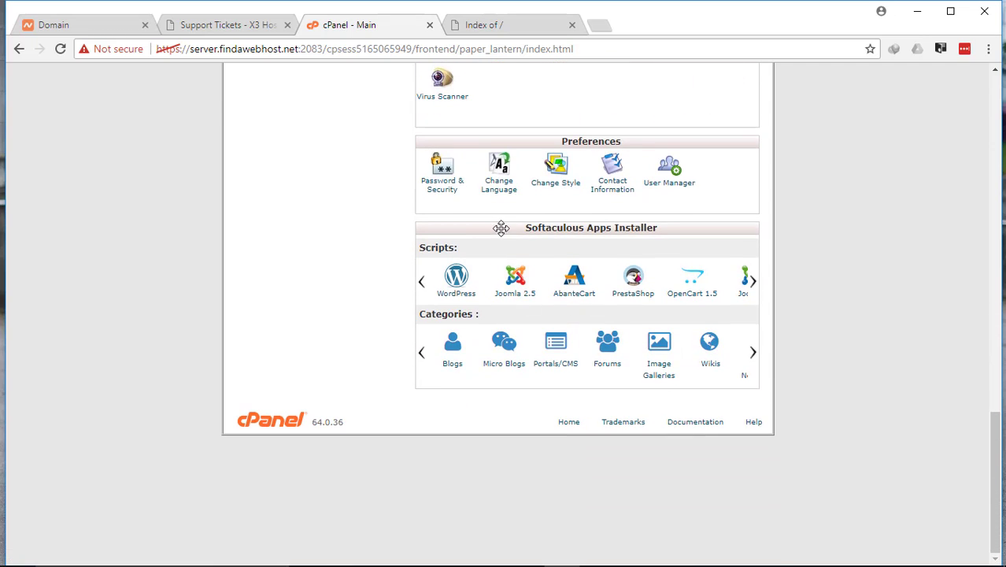
left_click(456, 298)
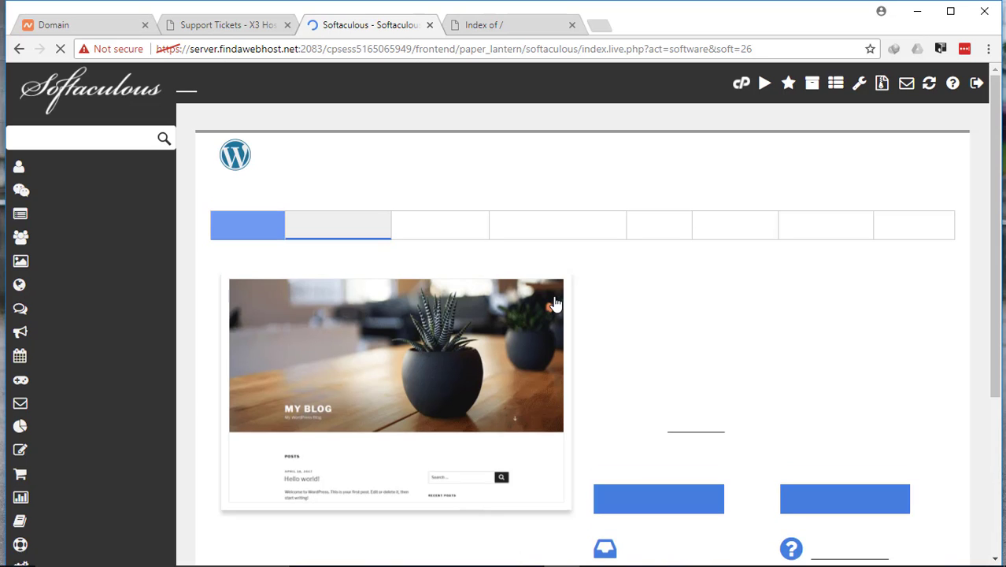
scroll(664, 298, "down", 1)
scroll(663, 298, "down", 3)
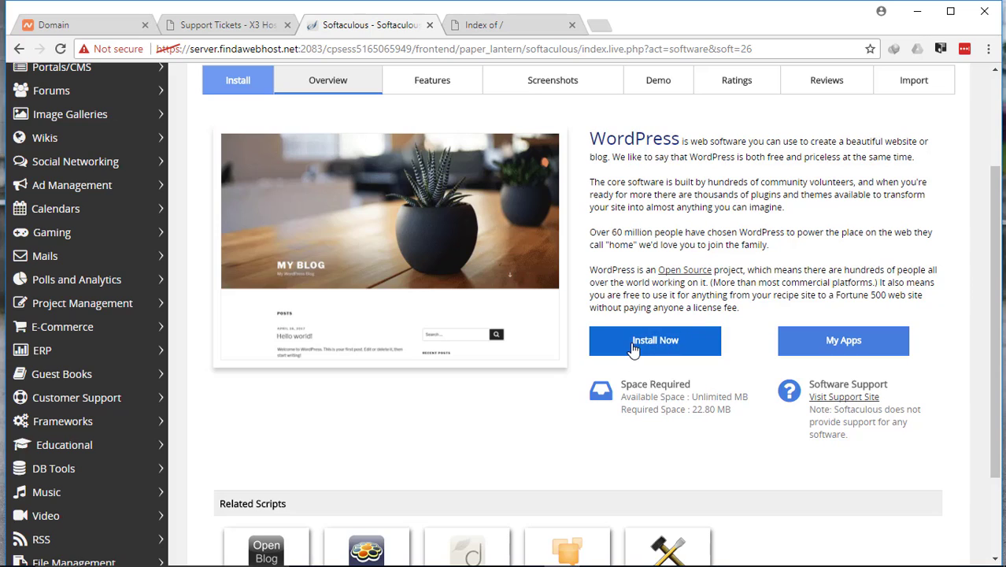
left_click(632, 344)
left_click(618, 203)
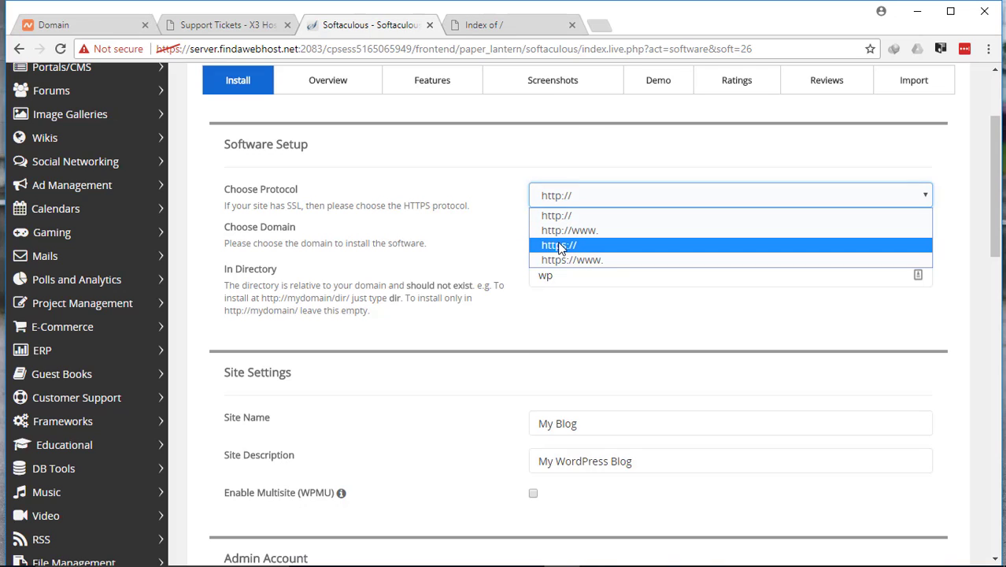
left_click(561, 245)
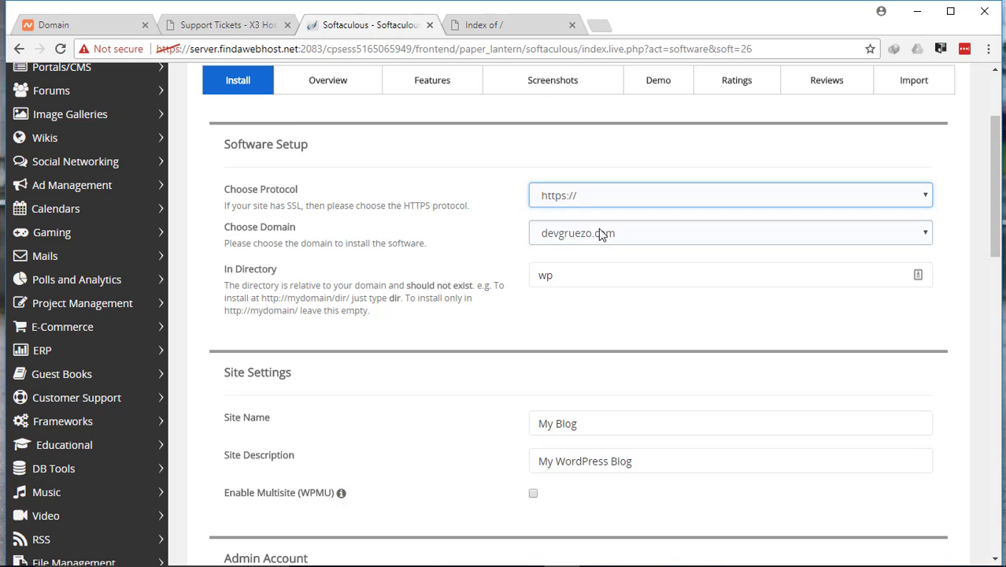
Choose wanderjuan.com as the domain for the WordPress installation.
left_click(466, 236)
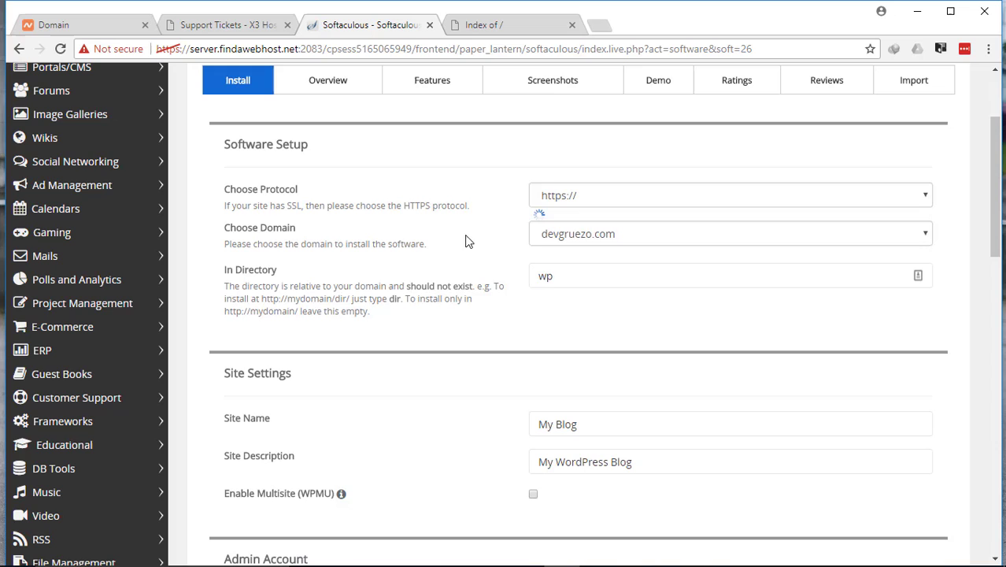
left_click(585, 235)
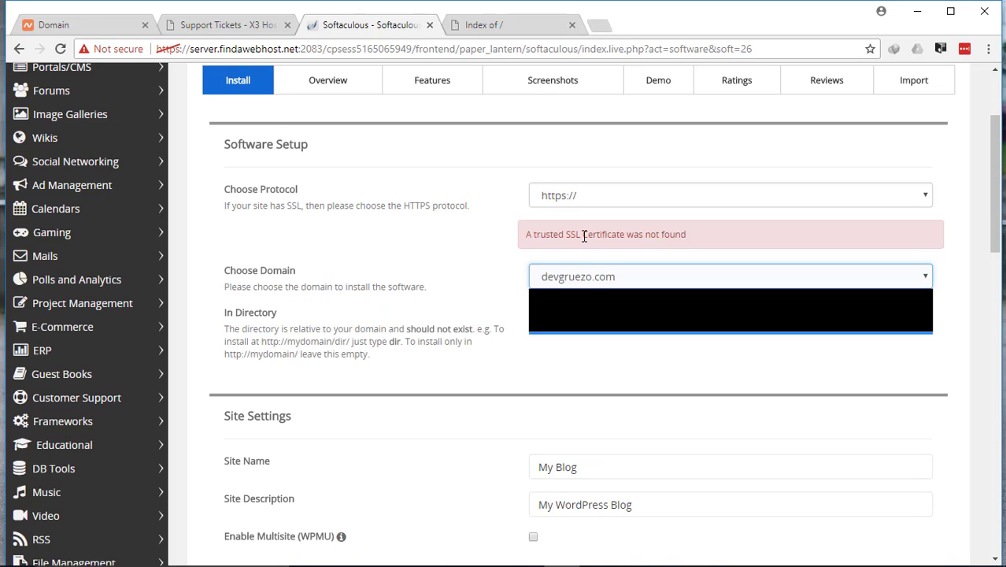
left_click(585, 276)
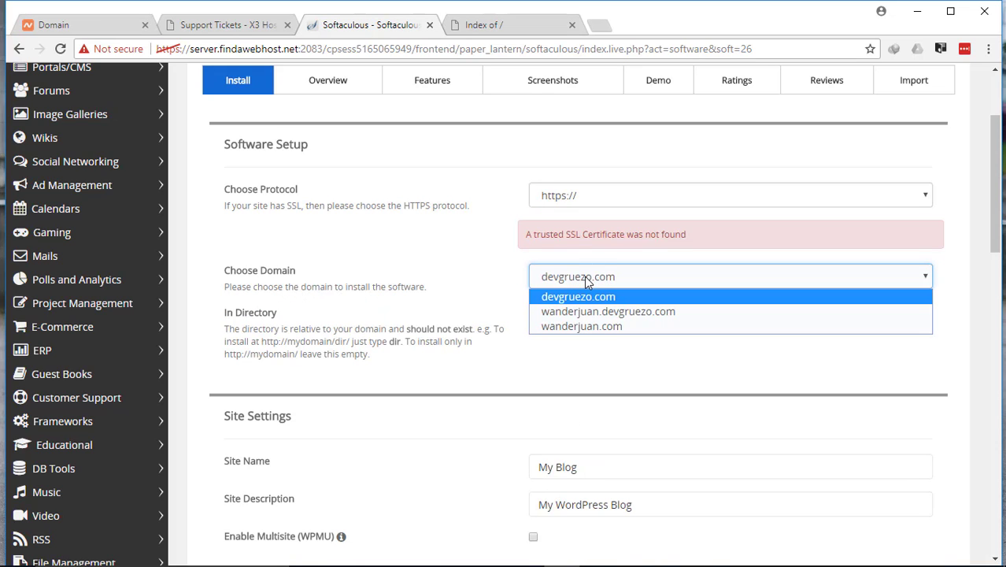
left_click(589, 327)
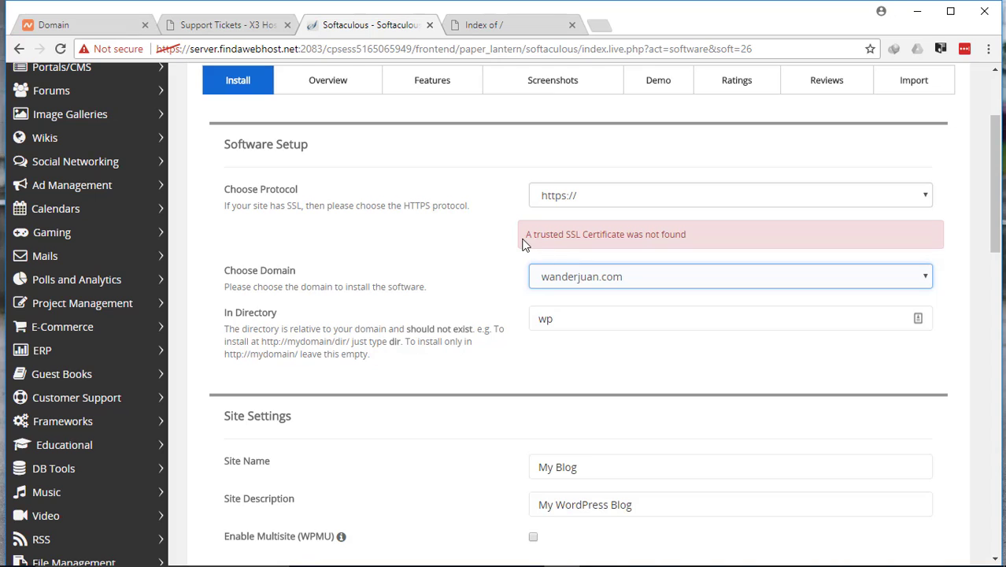
left_click_drag(530, 238, 740, 237)
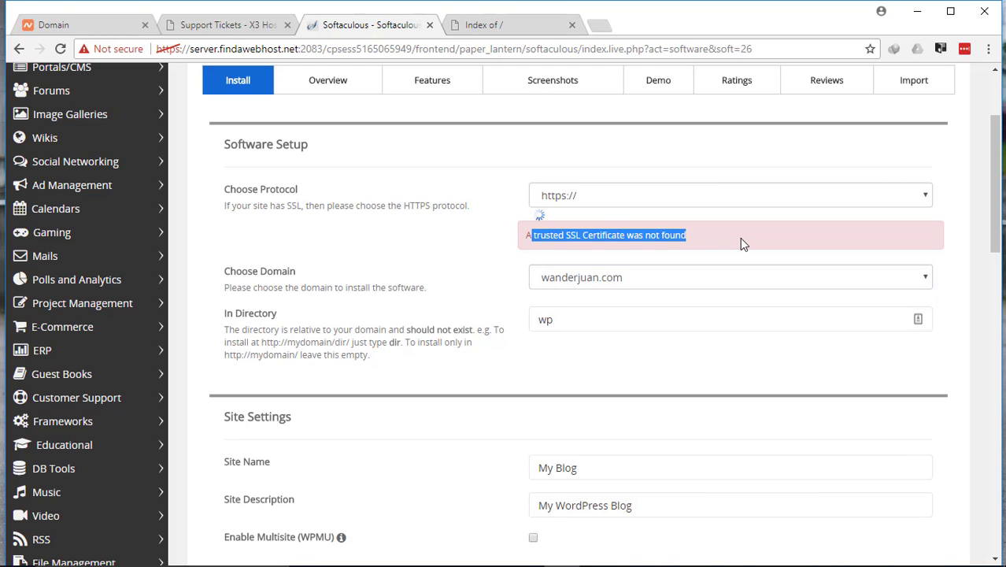
Clear the installation directory so that WordPress installs directly at the root of the domain.
scroll(576, 169, "down", 2)
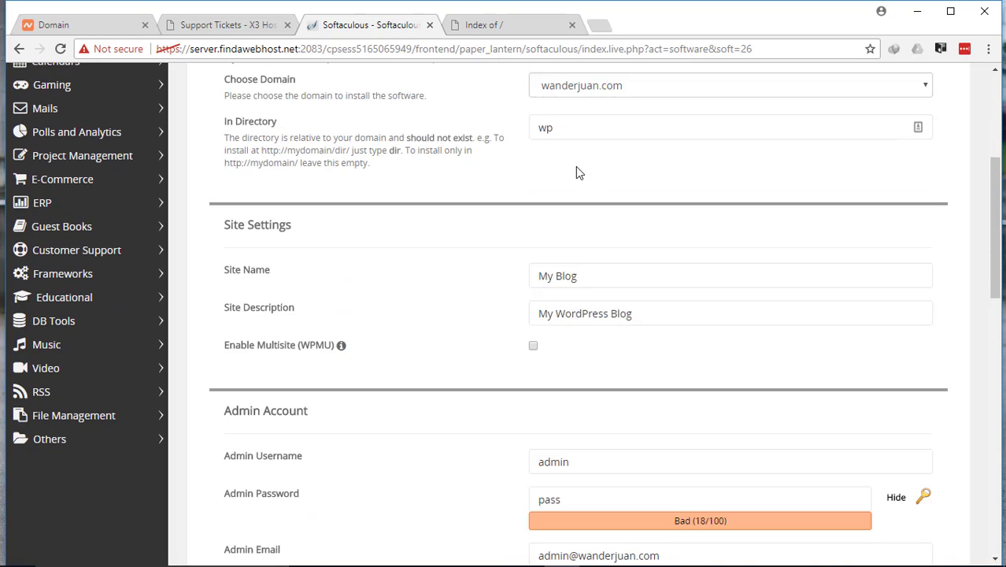
scroll(585, 262, "up", 2)
left_click_drag(579, 272, 485, 267)
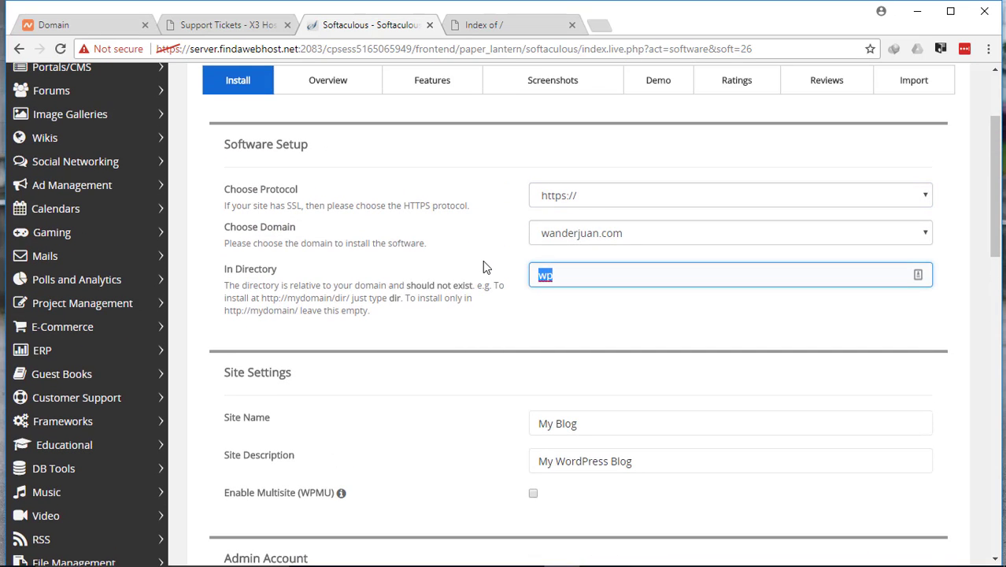
key("BackSpace")
left_click(534, 197)
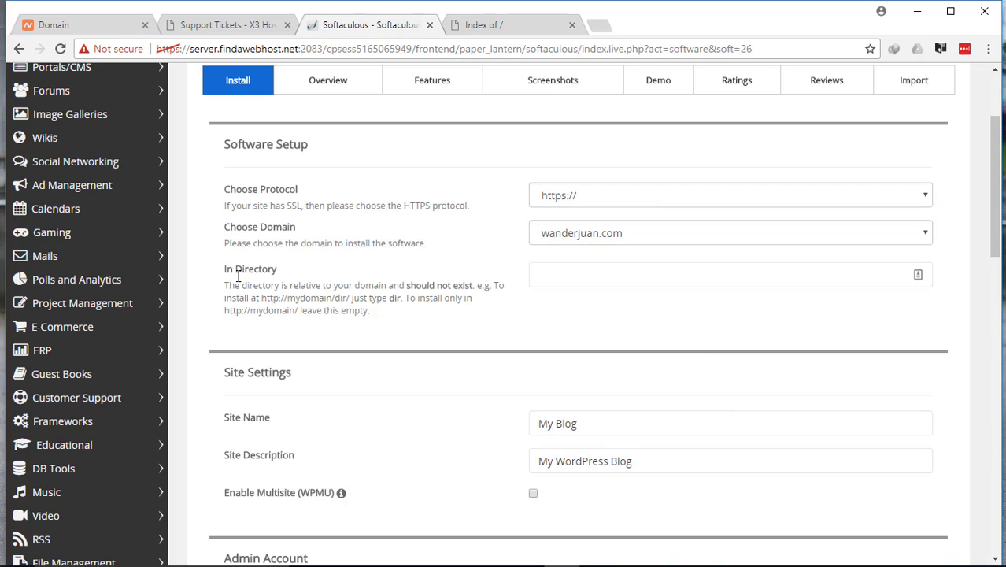
left_click(618, 275)
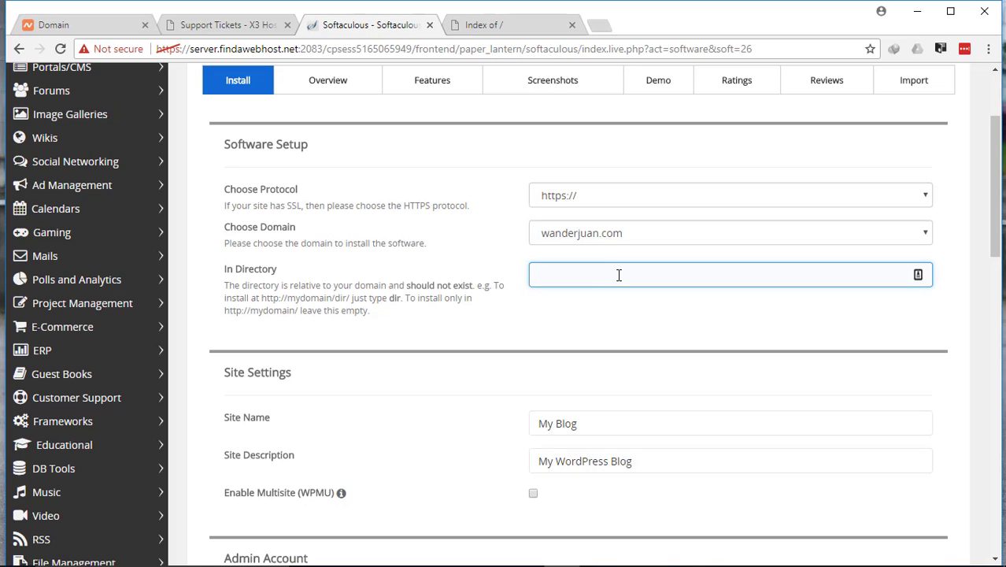
left_click(607, 323)
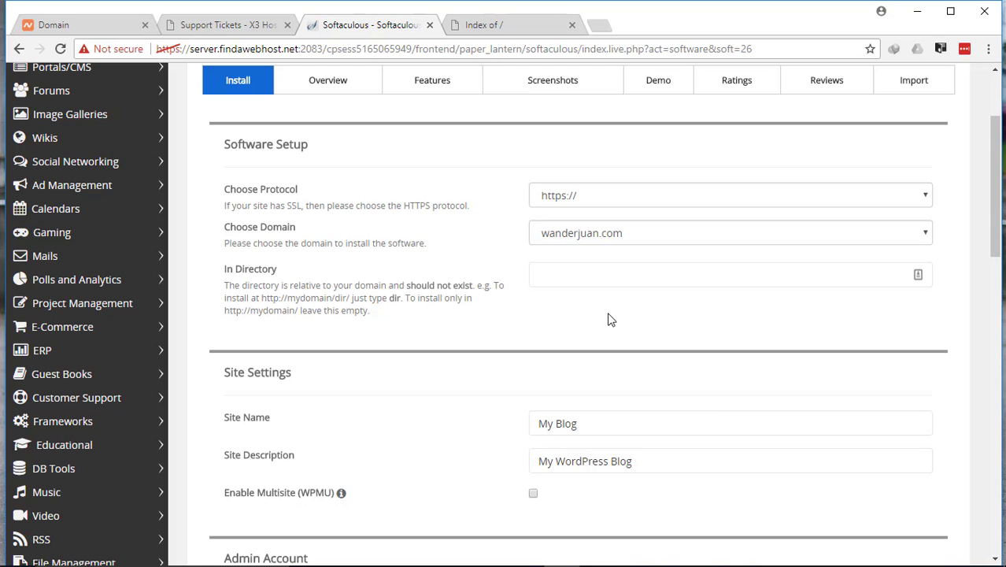
Review the site name and site description in the WordPress site settings.
scroll(629, 319, "down", 4)
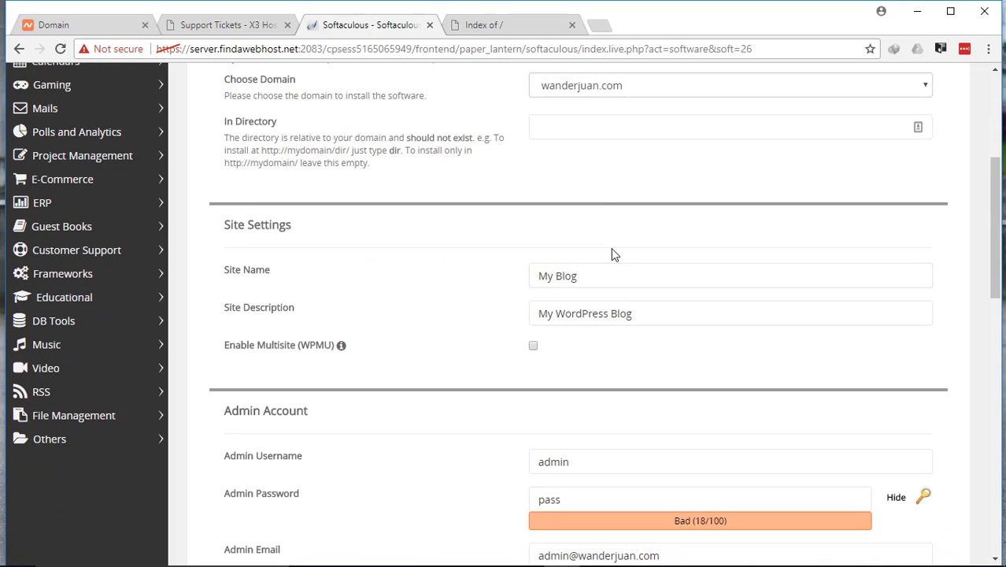
left_click(598, 167)
left_click(647, 139)
left_click_drag(647, 139, 482, 142)
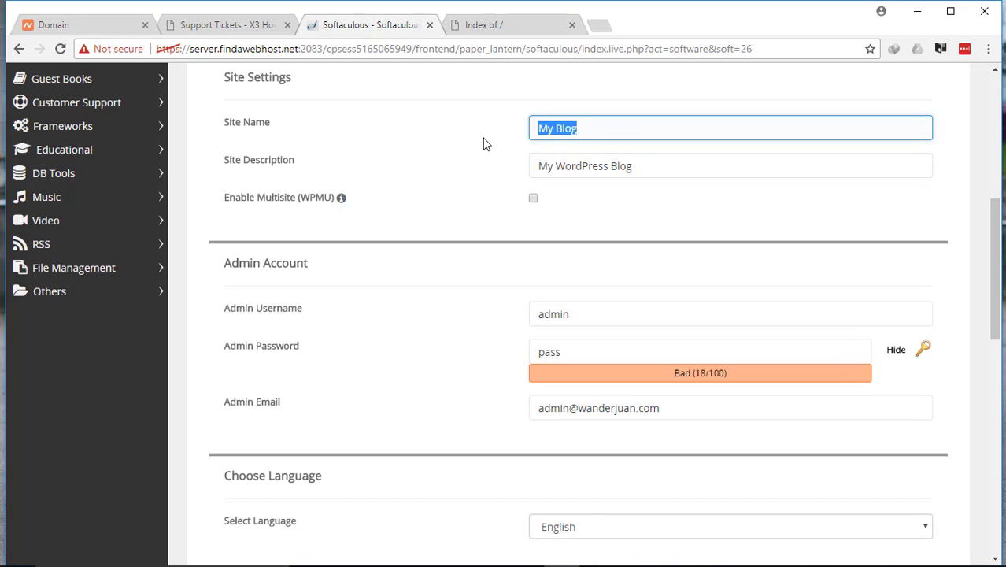
left_click_drag(735, 169, 512, 169)
left_click(374, 155)
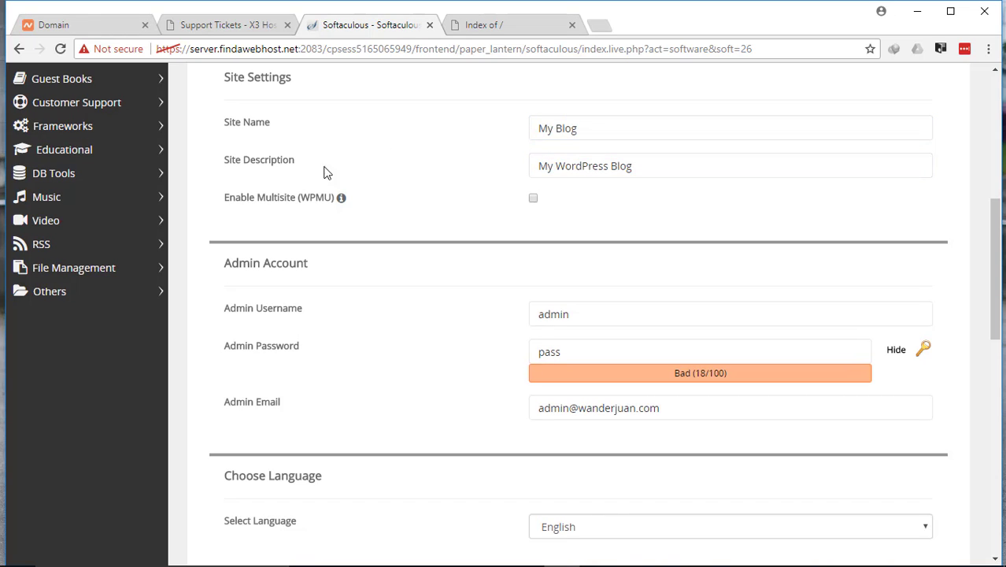
left_click_drag(693, 177, 506, 177)
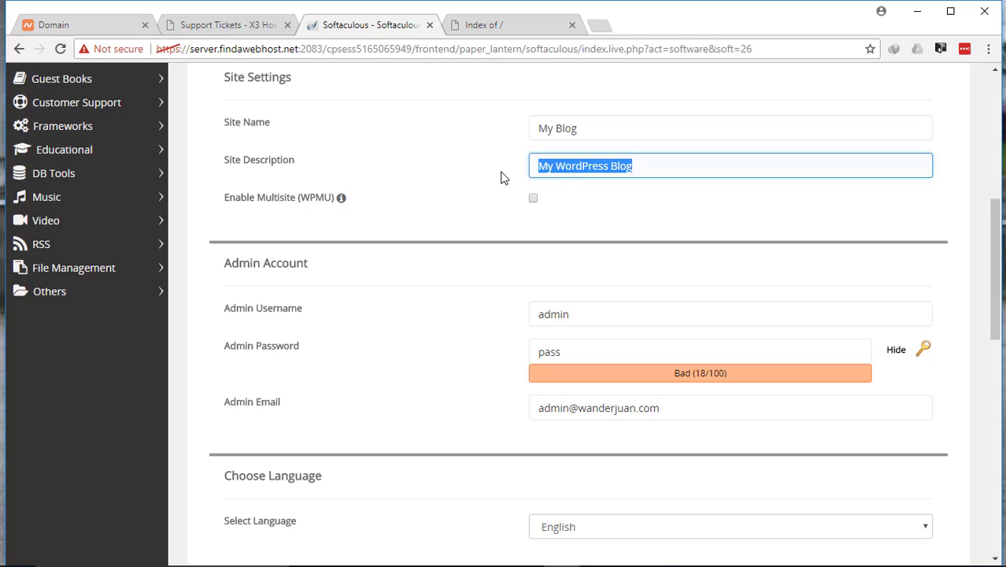
left_click(687, 207)
left_click_drag(673, 174, 536, 156)
left_click(663, 214)
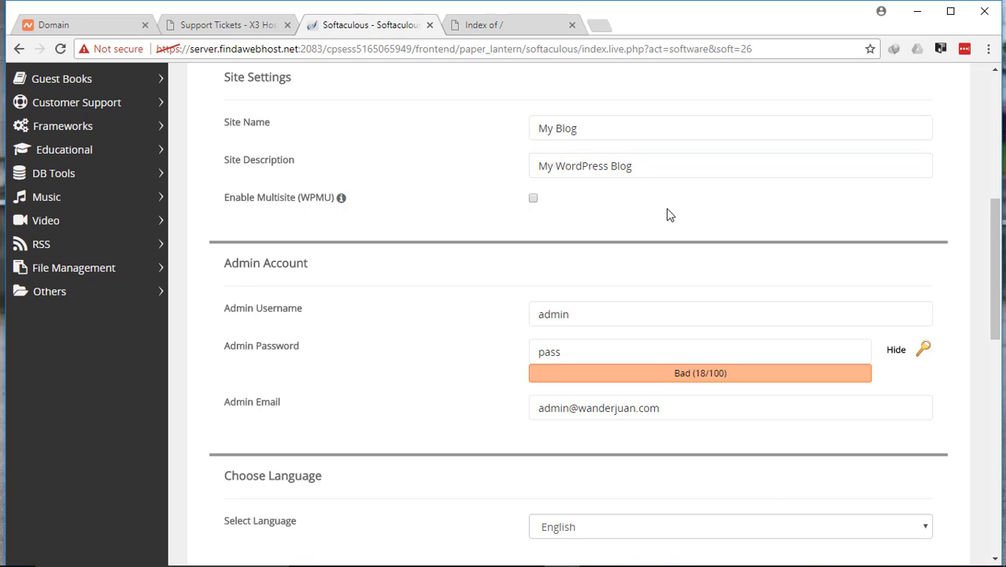
Review the username, password and email fields of the WordPress admin account.
scroll(678, 210, "down", 2)
left_click(680, 210)
left_click(396, 148)
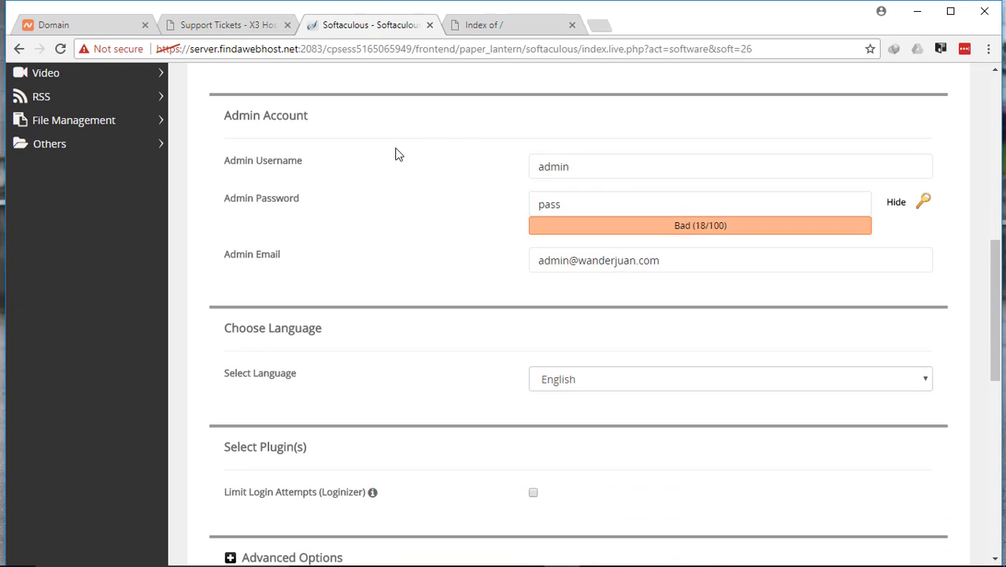
left_click_drag(630, 173, 431, 155)
left_click(493, 166)
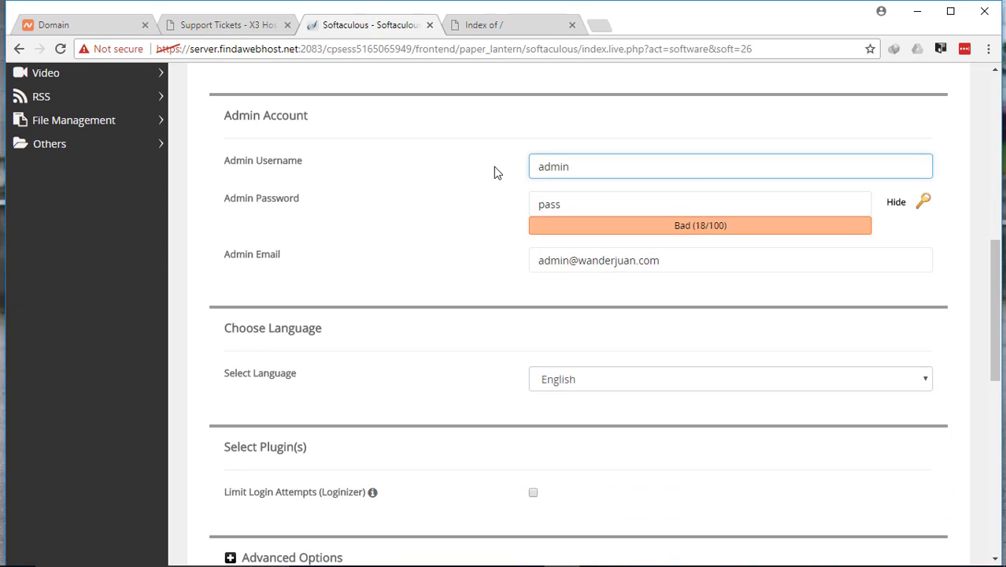
left_click_drag(620, 204, 498, 203)
left_click(502, 201)
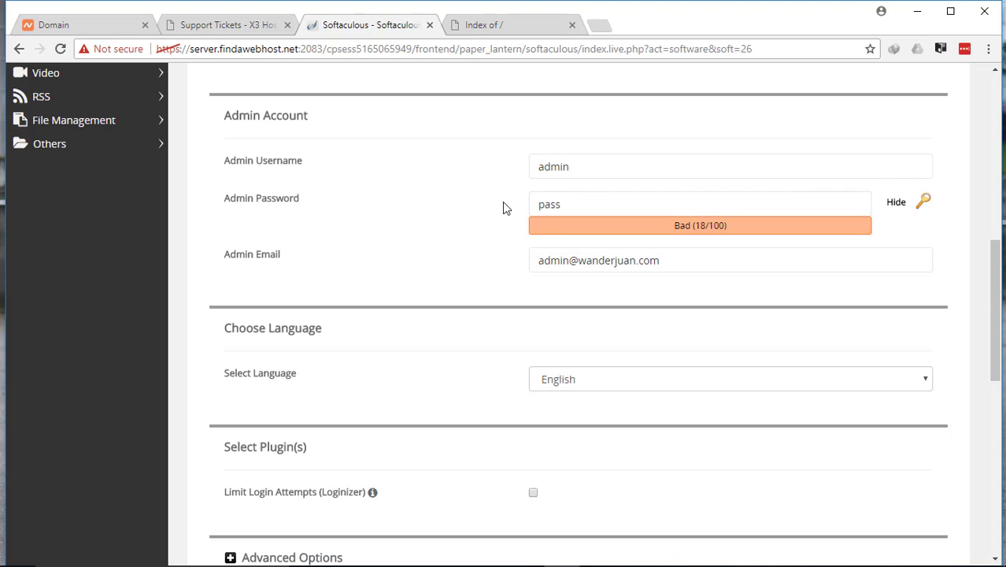
left_click(685, 262)
left_click(710, 281)
Install WordPress with the entered settings, without selecting any of the optional themes.
scroll(713, 282, "down", 2)
scroll(713, 281, "down", 6)
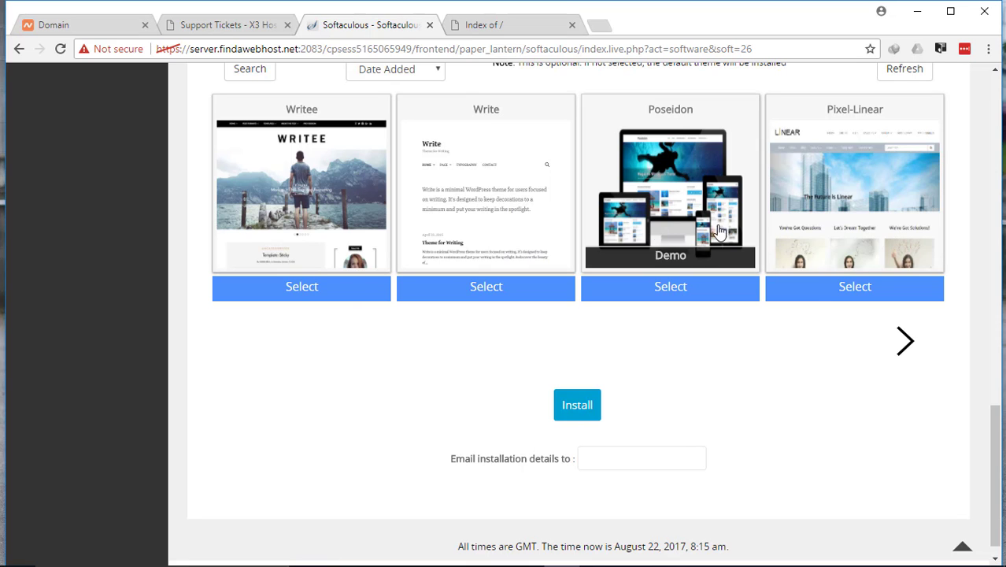
scroll(562, 343, "down", 1)
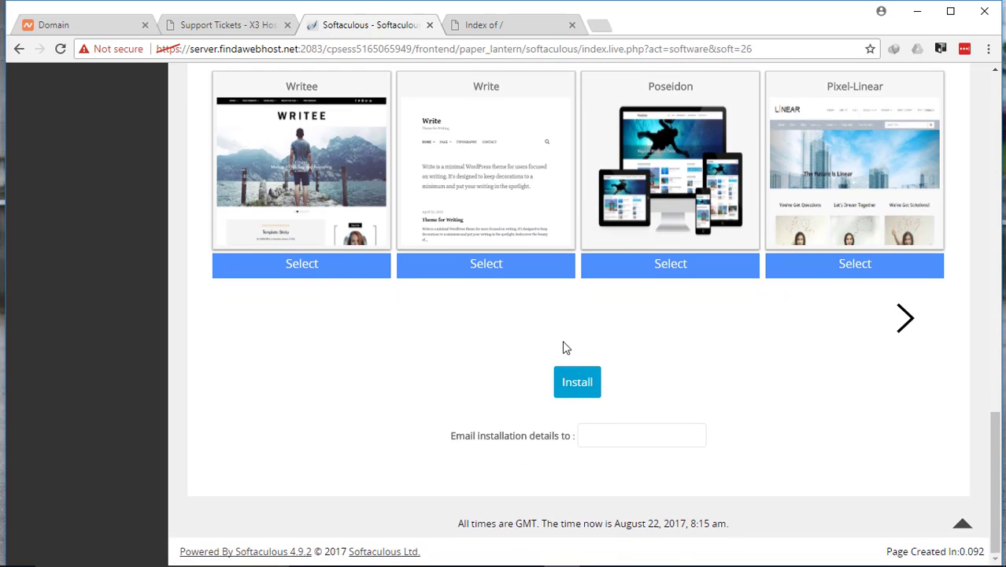
scroll(566, 344, "up", 5)
scroll(569, 346, "down", 5)
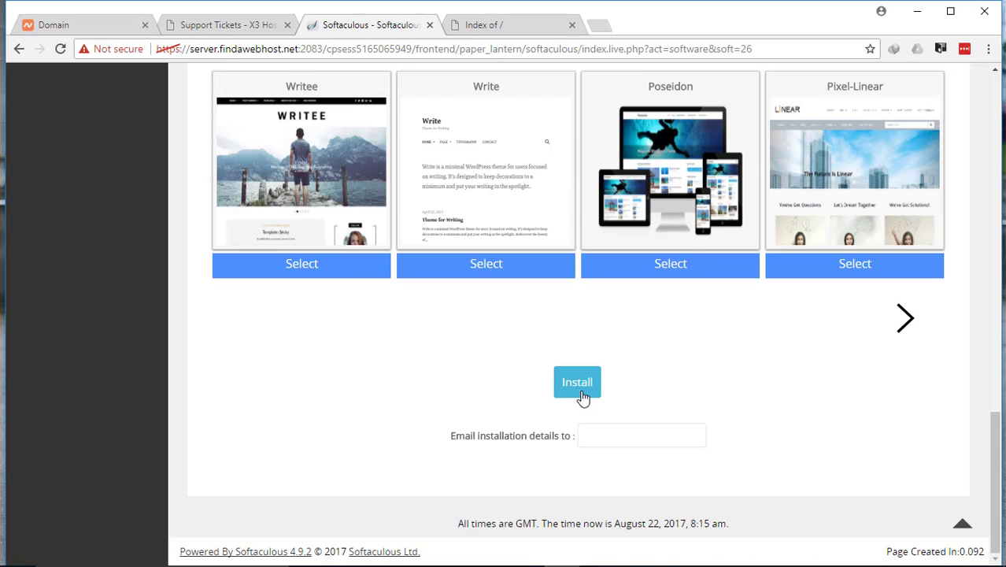
left_click(577, 383)
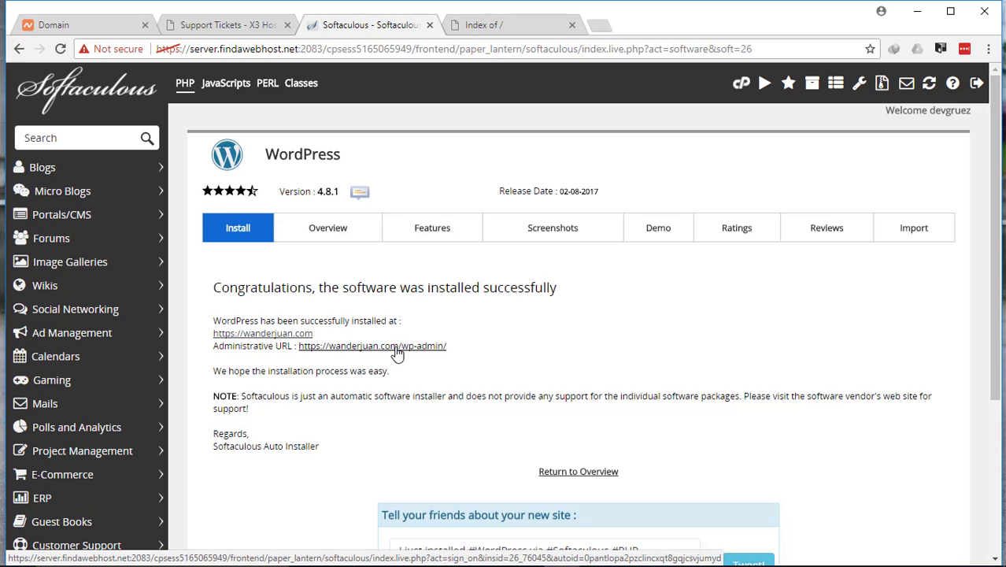
Open the new site's WordPress administrative URL and reload the wanderjuan.com website to check the installation.
left_click(336, 350)
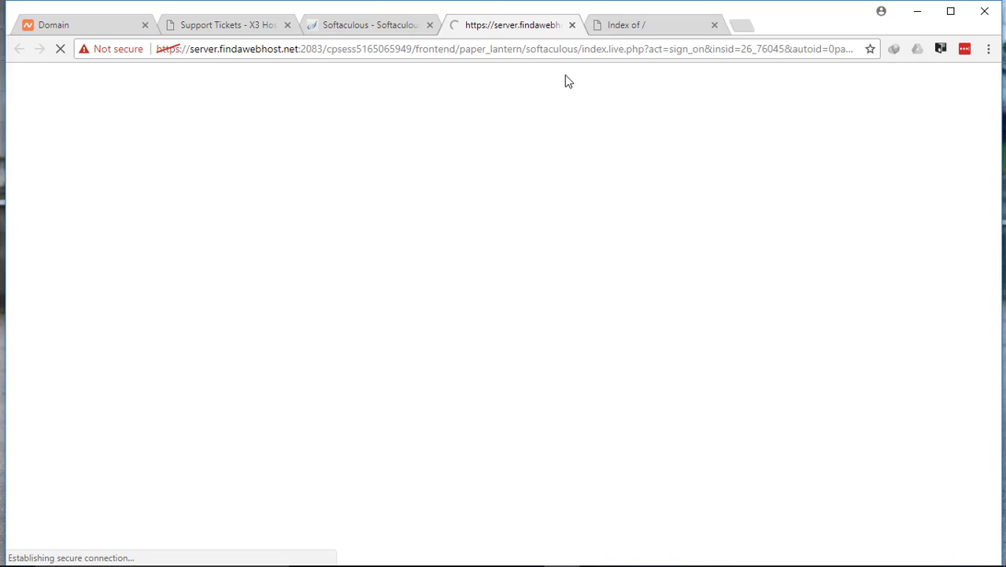
key("ctrl+Tab")
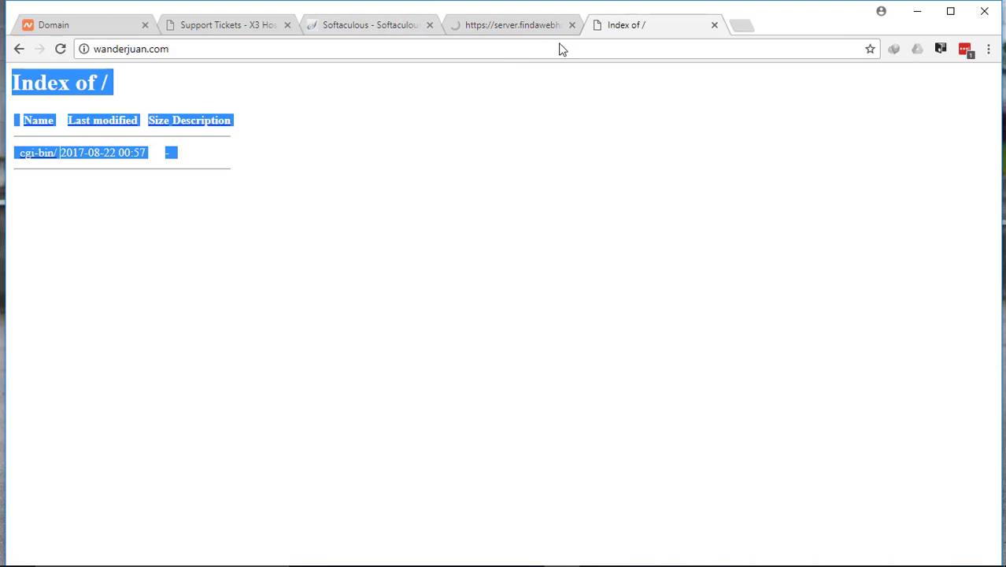
left_click(61, 51)
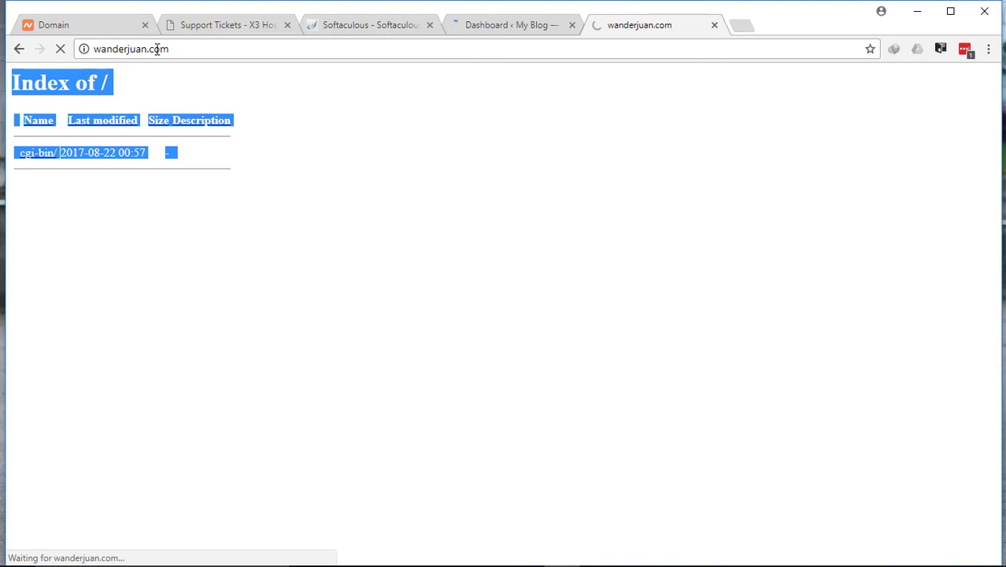
Examine the reloaded wanderjuan.com home page from its header image down to the posts and sidebar.
left_click_drag(239, 51, 2, 51)
left_click(607, 171)
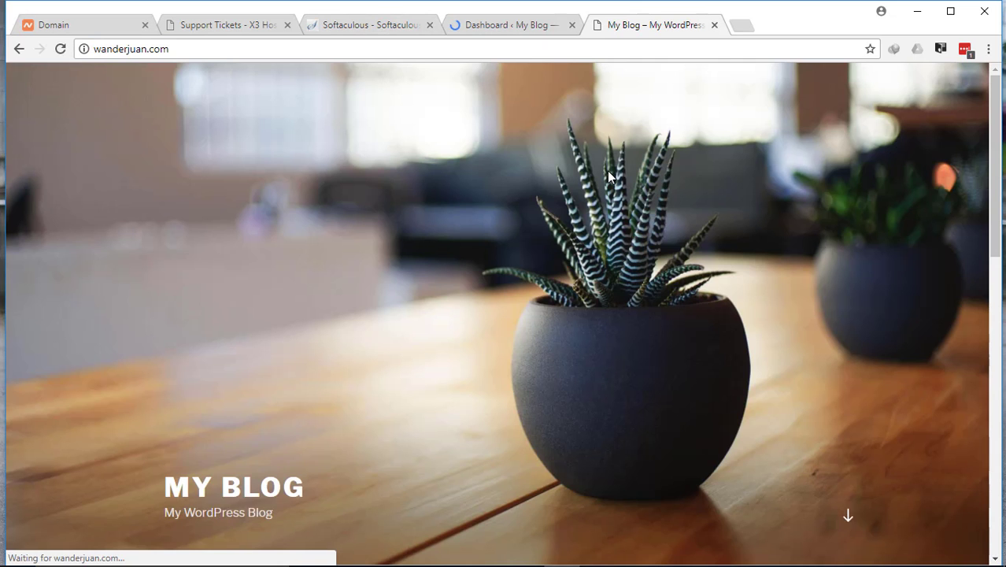
scroll(611, 175, "down", 10)
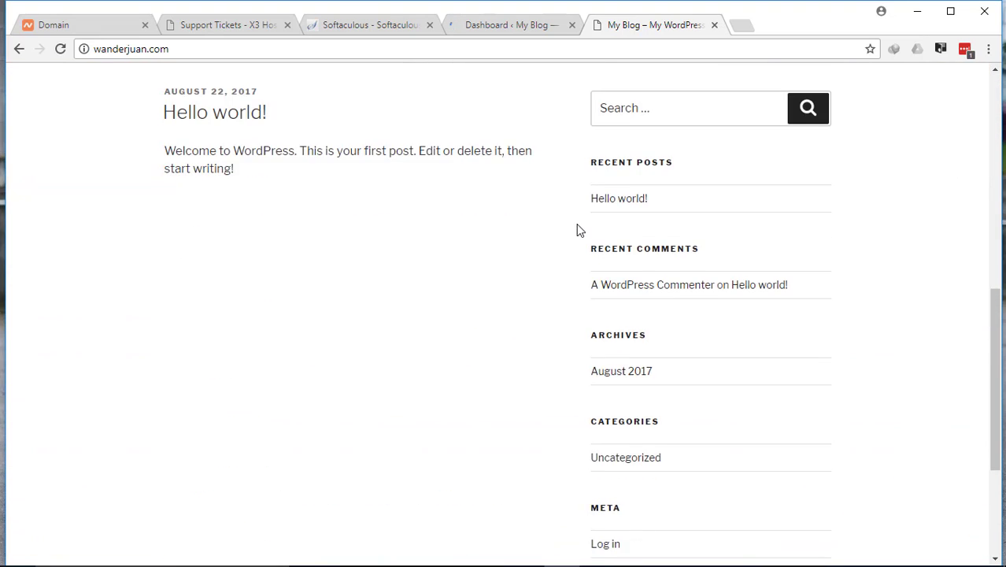
scroll(580, 250, "up", 10)
scroll(459, 298, "down", 4)
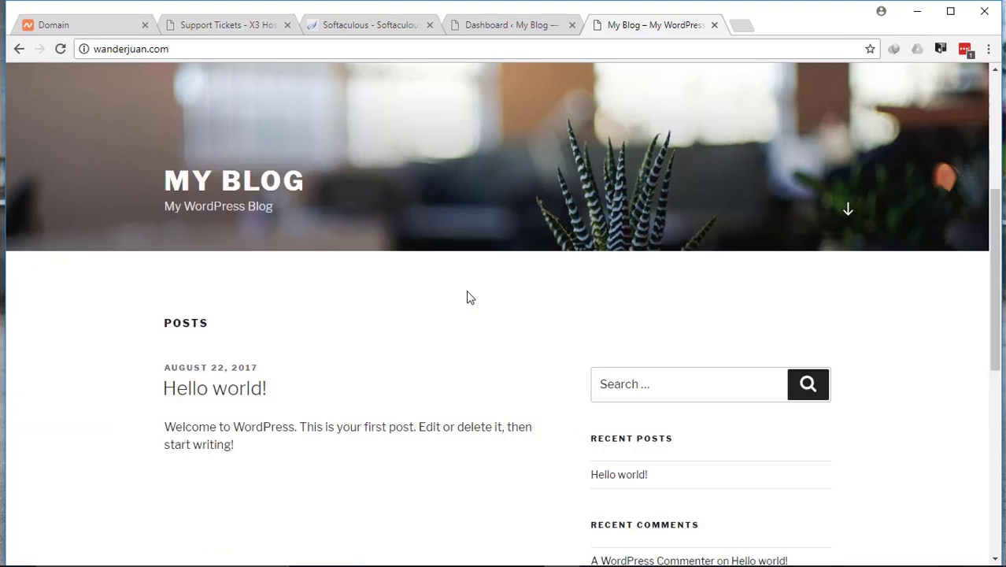
scroll(498, 297, "up", 5)
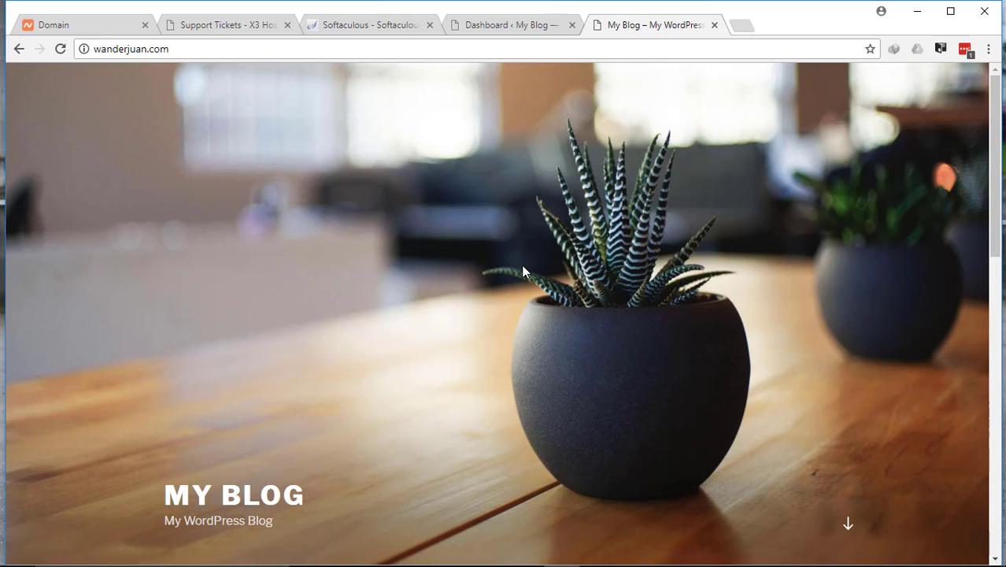
left_click(510, 28)
left_click(655, 26)
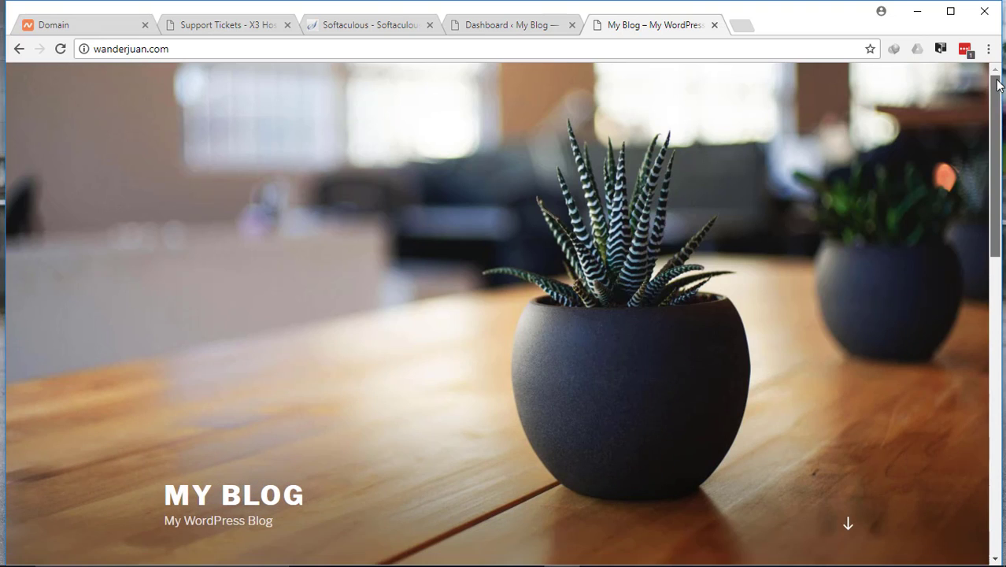
key("alt+Tab")
key("alt+Tab")
key("alt+Tab")
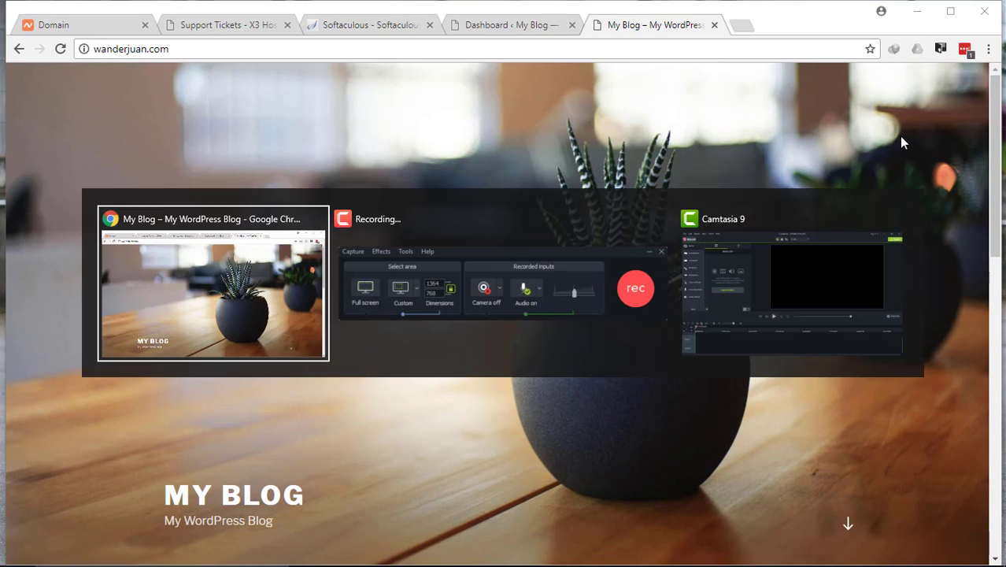
Return from the Softaculous installer to the cPanel main page and look through its Security and Software sections.
left_click(372, 26)
left_click(743, 84)
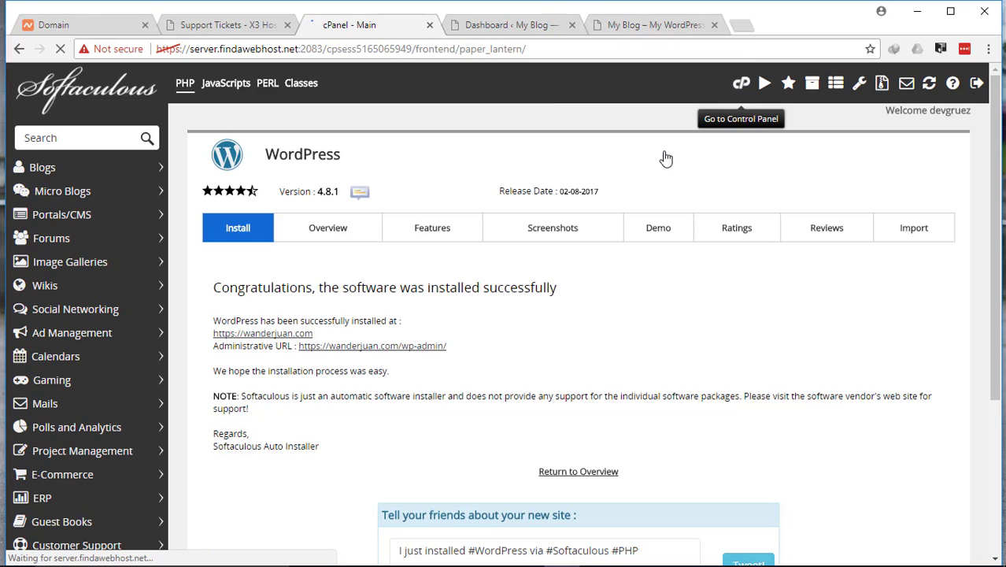
scroll(668, 246, "down", 8)
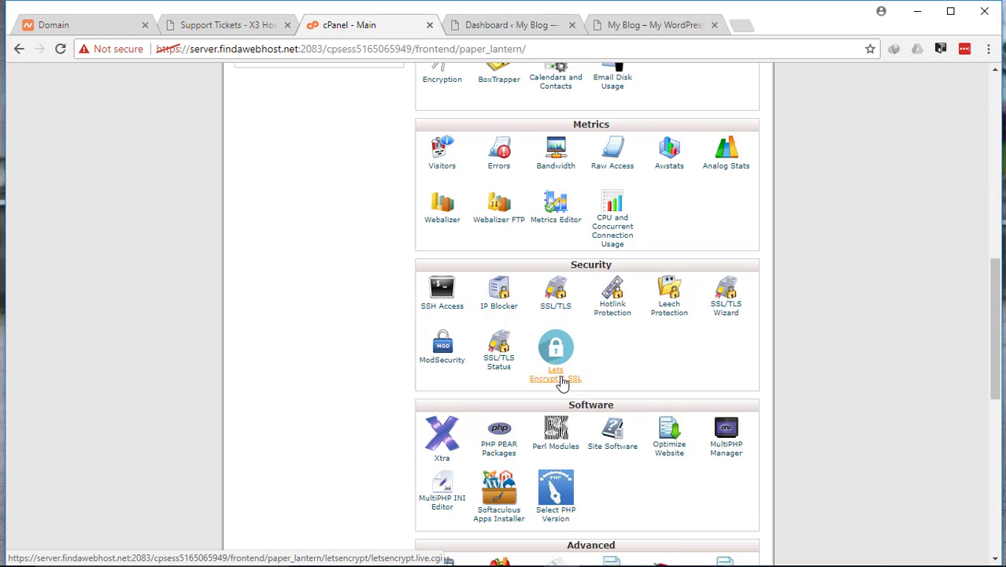
left_click(632, 27)
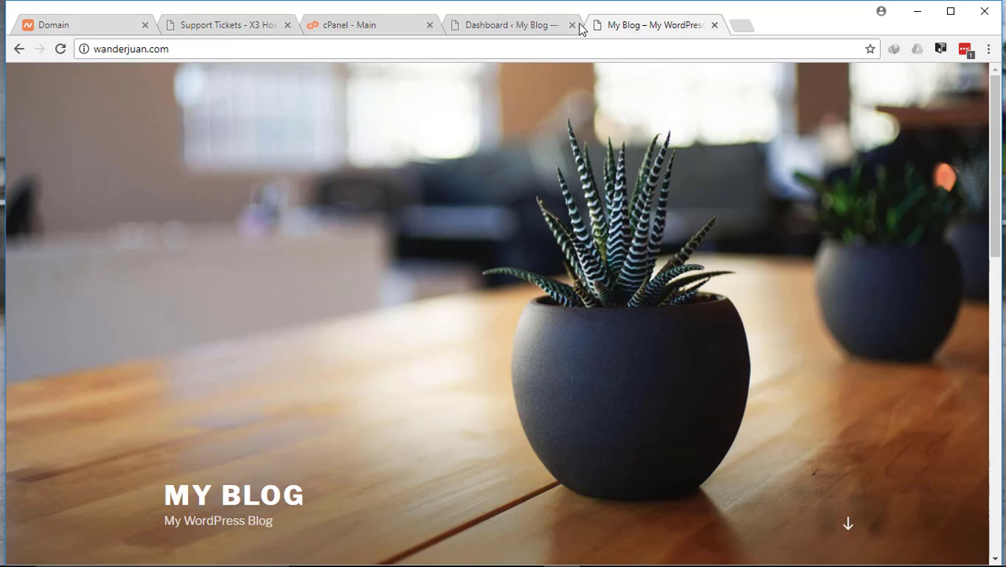
left_click(526, 25)
left_click(661, 26)
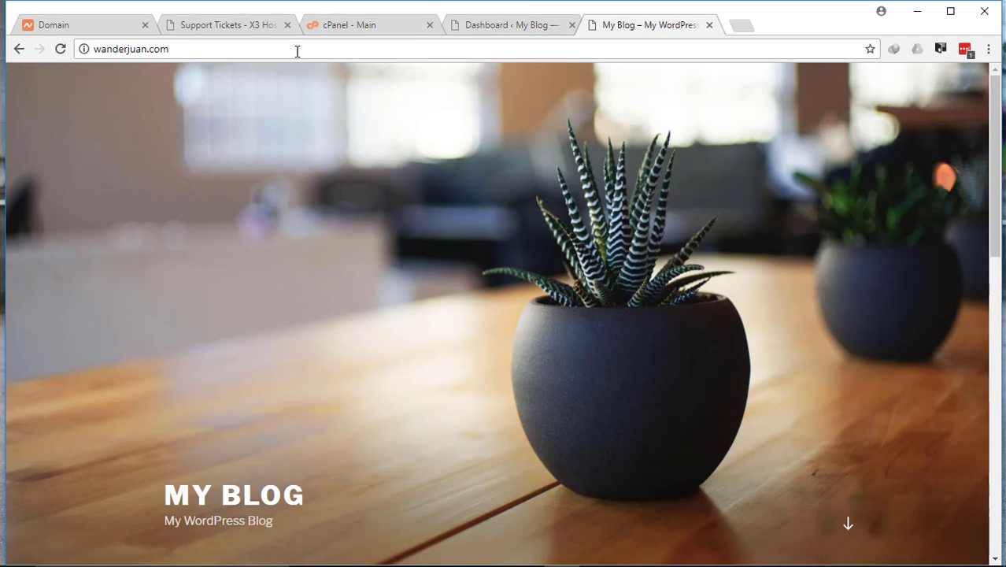
left_click(92, 48)
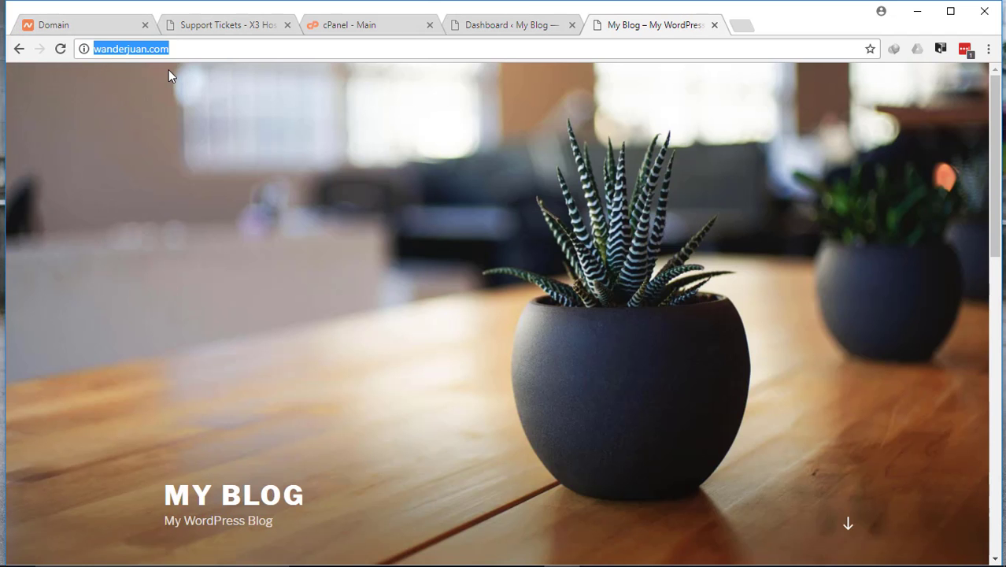
key("Home")
type("http:")
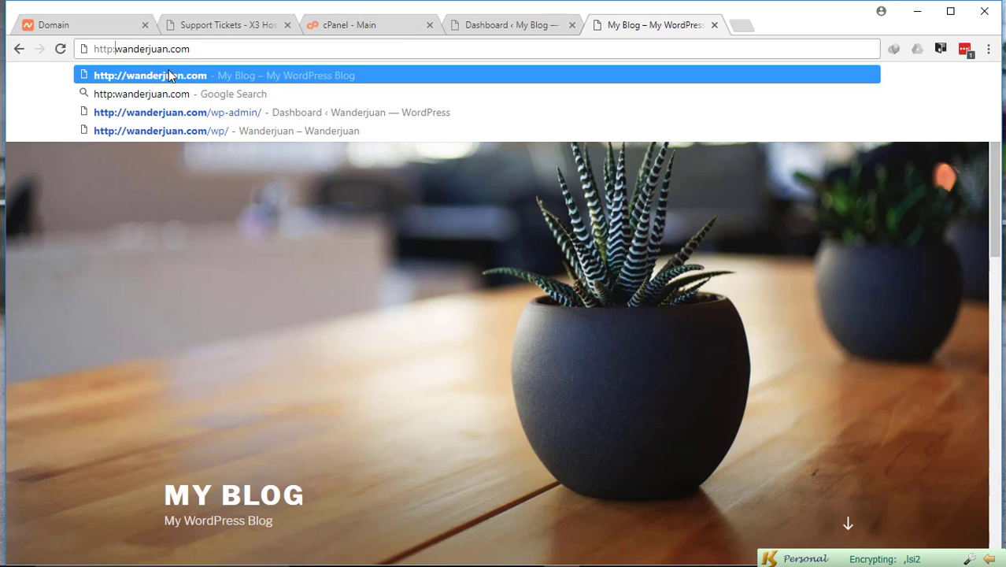
type("//")
type("s")
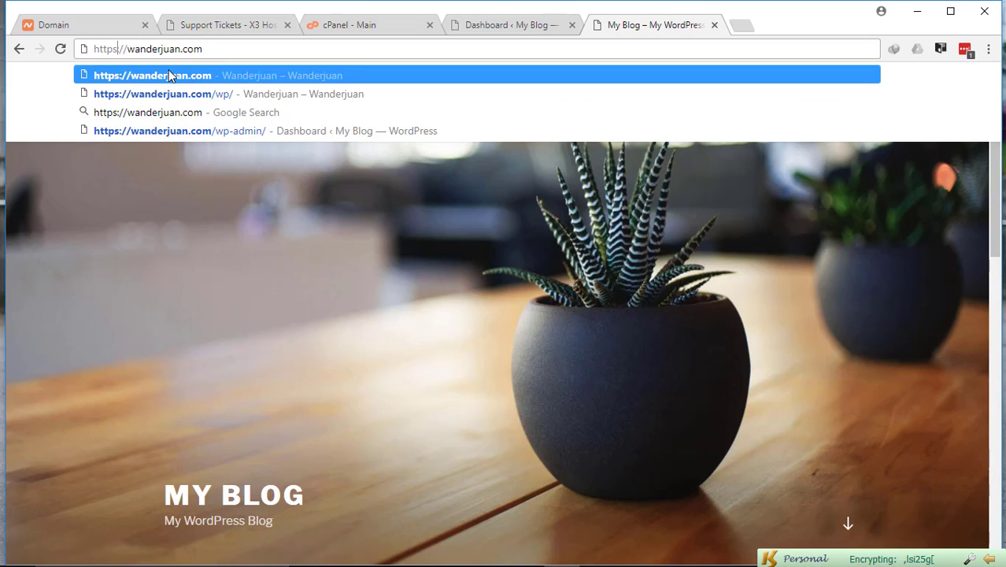
key("Return")
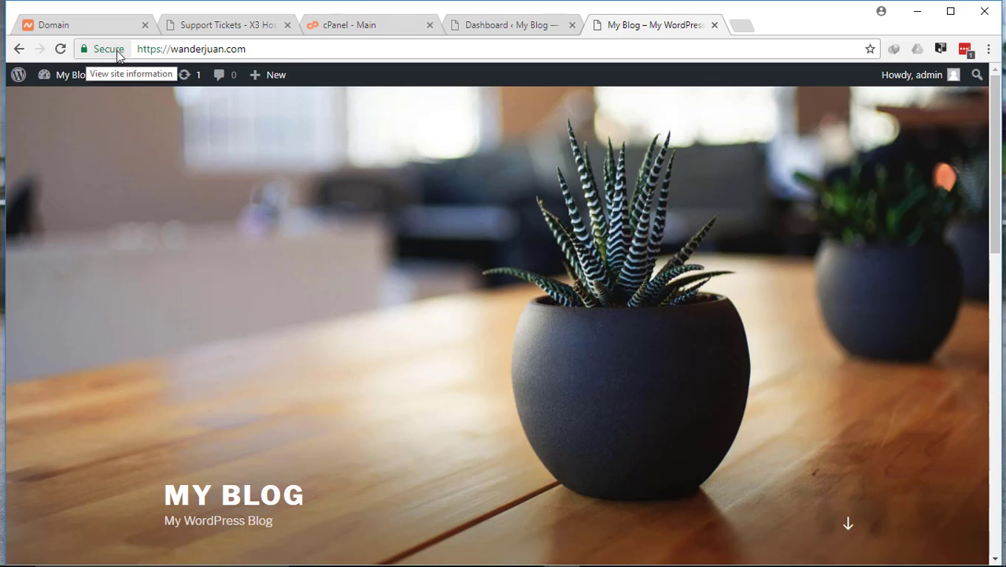
Check the HTTPS address of the blog and examine its home page from the header to the posts and sidebar.
left_click(287, 50)
left_click(426, 48)
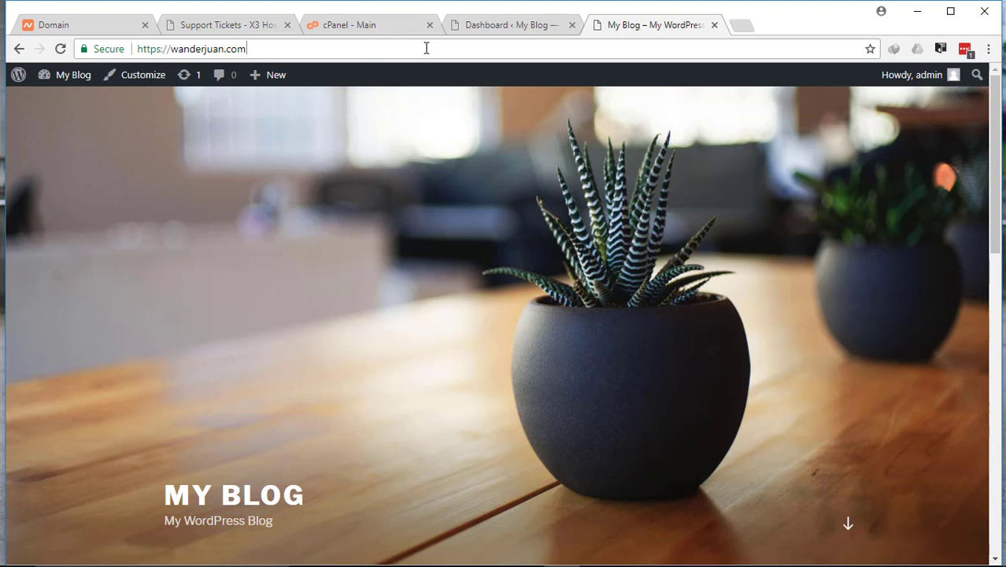
scroll(414, 176, "down", 5)
scroll(421, 174, "up", 5)
scroll(426, 177, "down", 5)
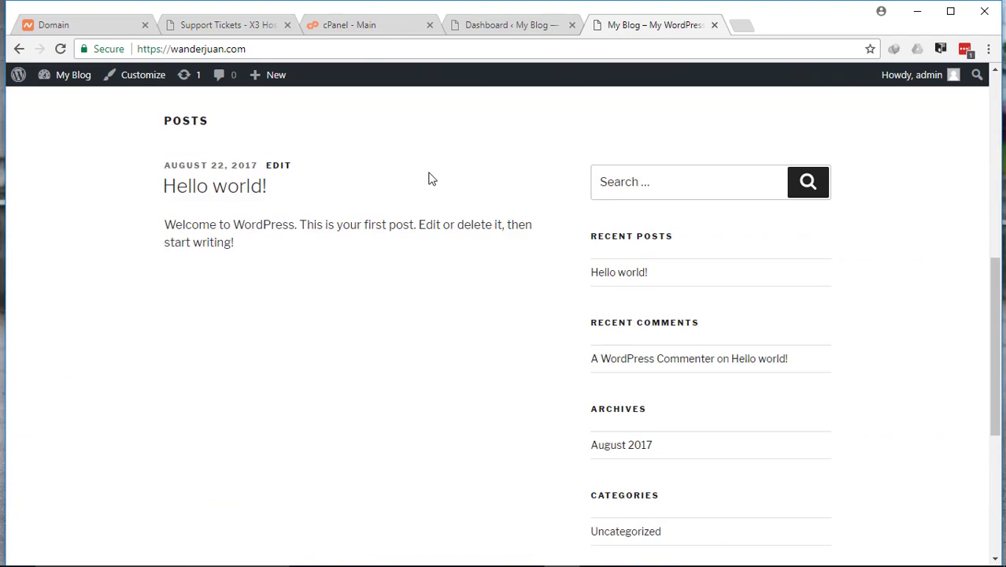
scroll(431, 176, "up", 5)
scroll(473, 252, "down", 10)
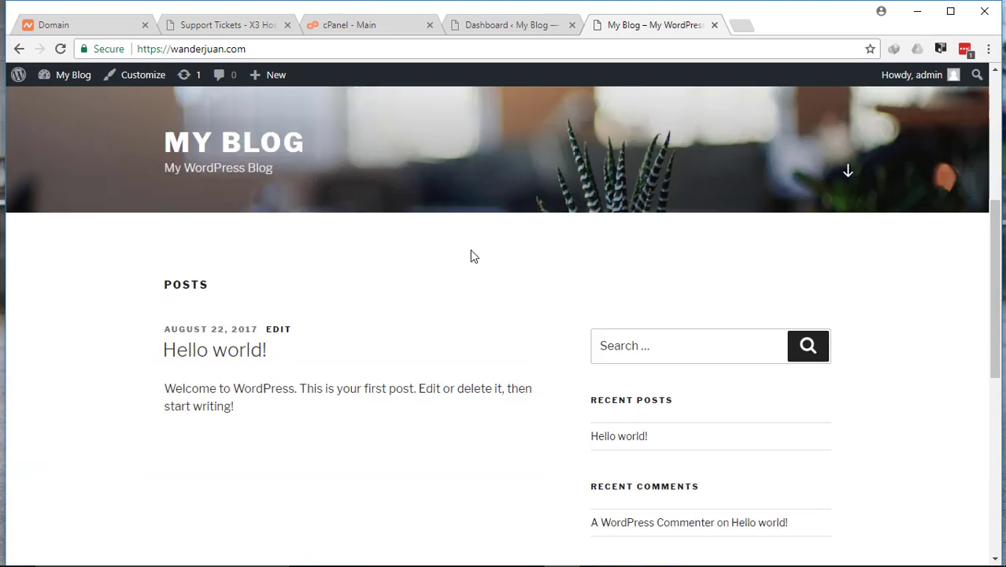
scroll(483, 250, "up", 10)
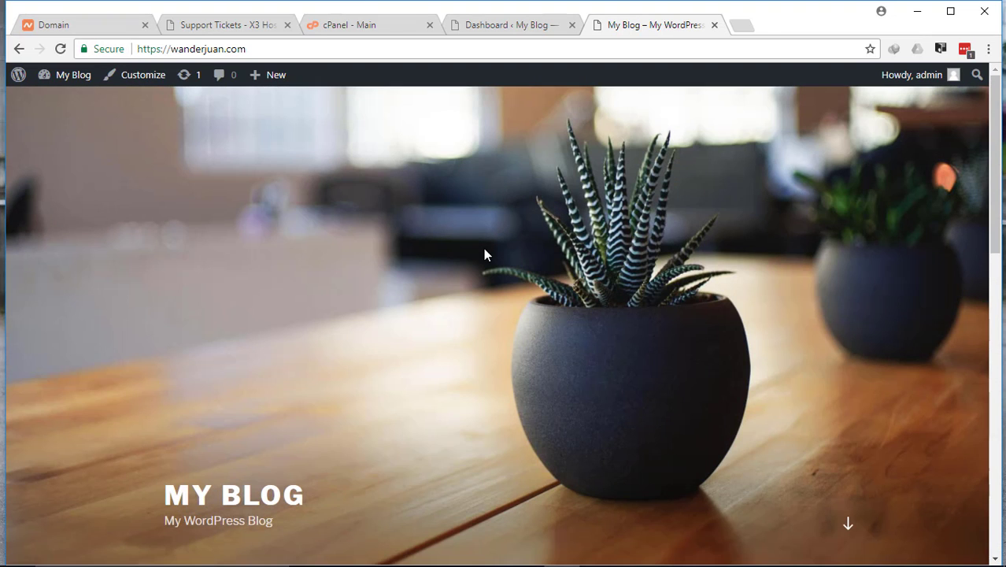